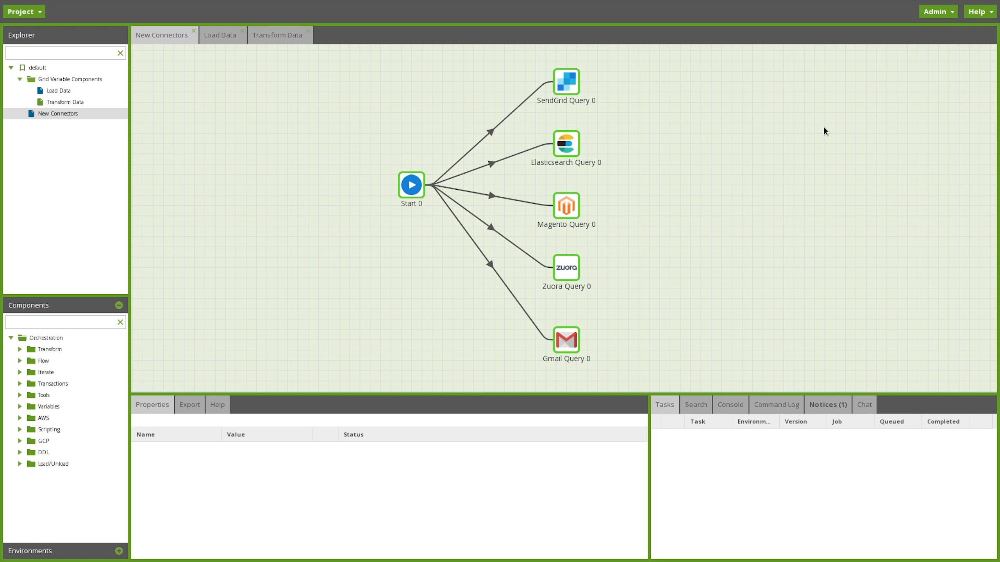
Step: Examine the data sources available to the SendGrid Query component and leave its Data Source property without applying a change
left_click(574, 83)
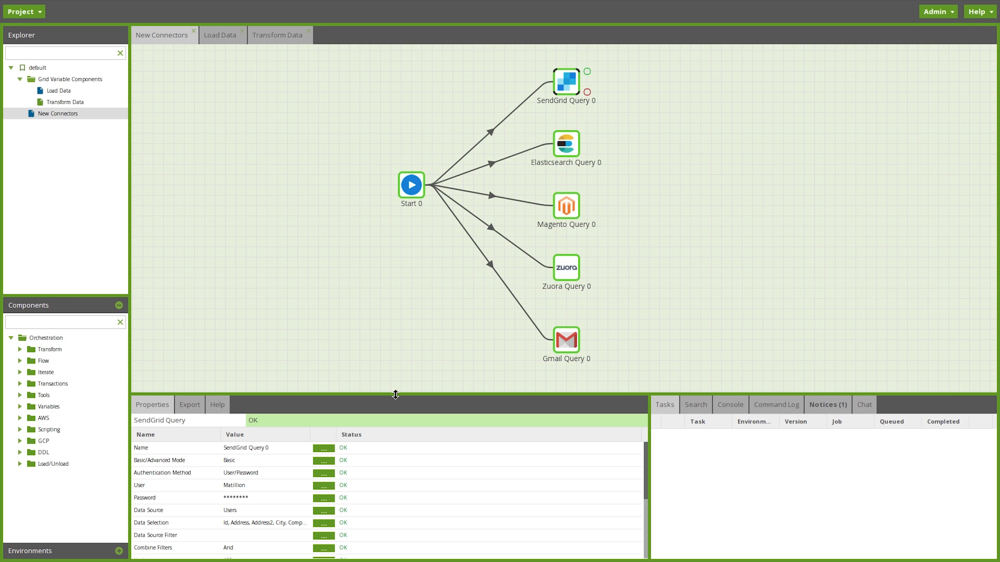
left_click(324, 511)
left_click(481, 279)
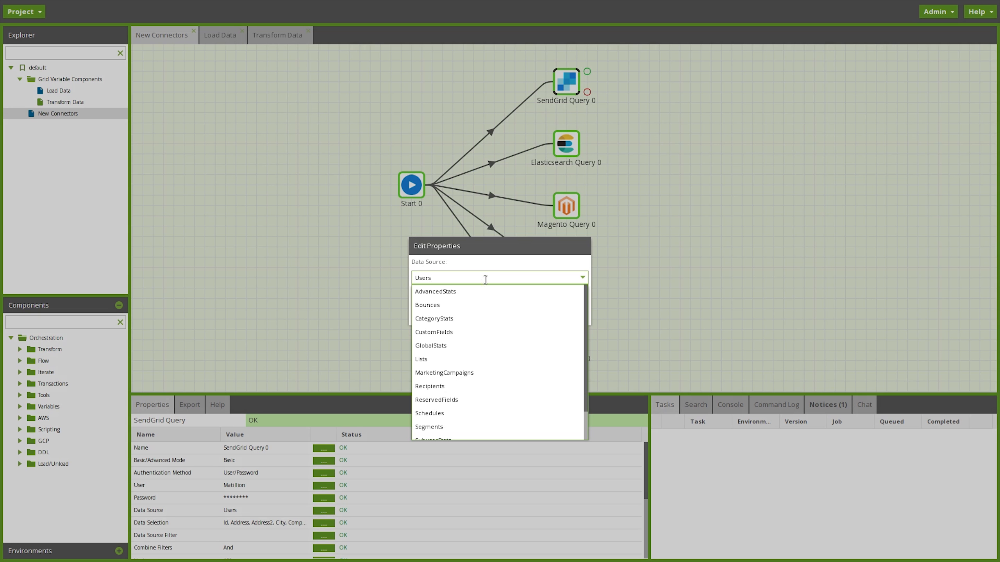
scroll(497, 303, "down", 3)
scroll(482, 364, "up", 2)
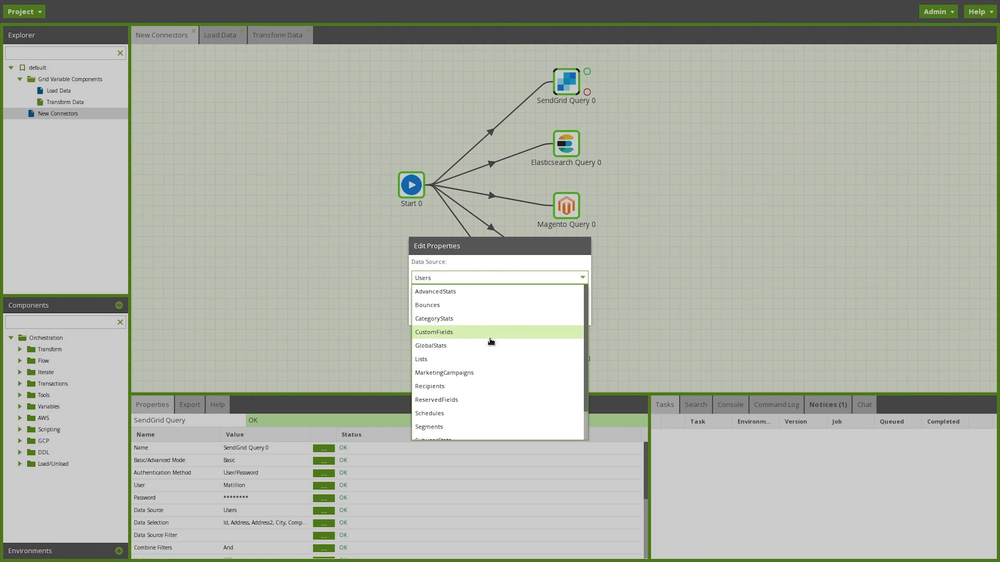
scroll(492, 372, "down", 3)
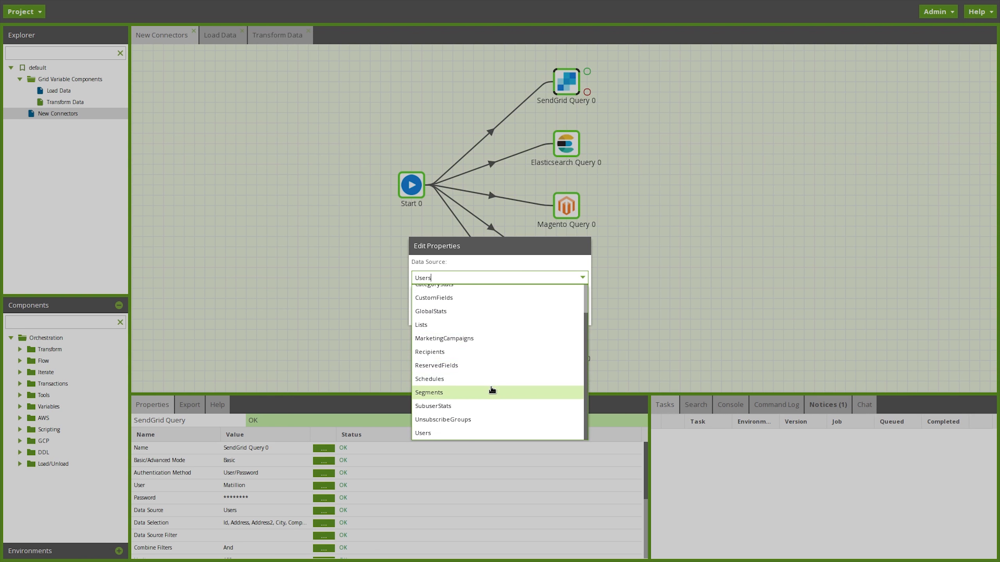
left_click(660, 307)
left_click(530, 317)
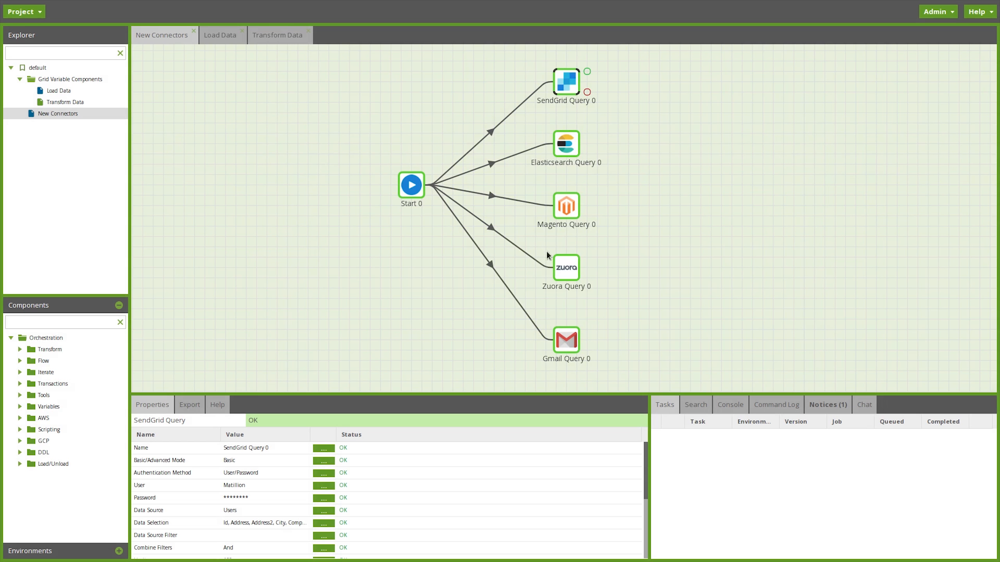
Step: Review the Elasticsearch Query component's Data Source options and close the property editor without saving
left_click(569, 150)
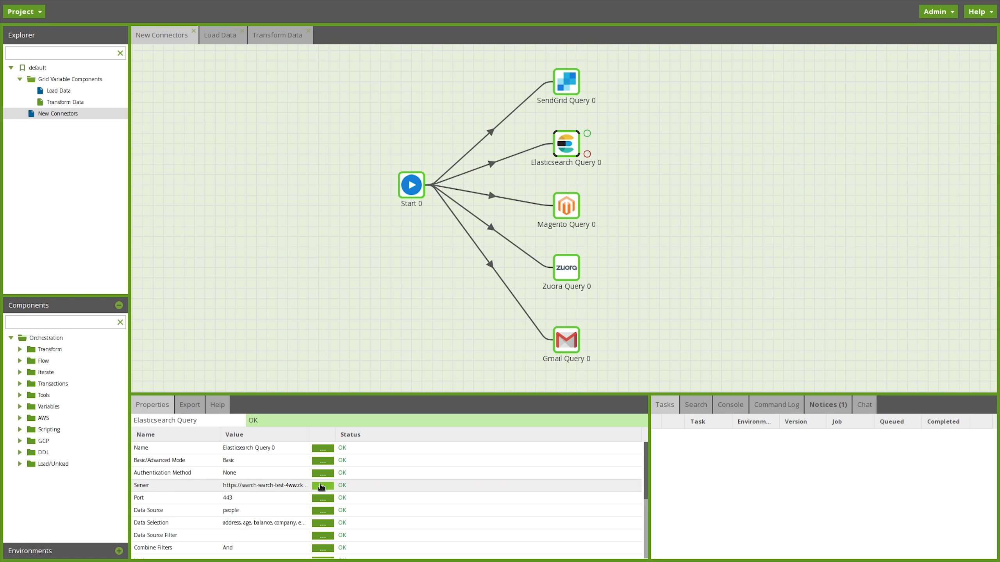
left_click(323, 511)
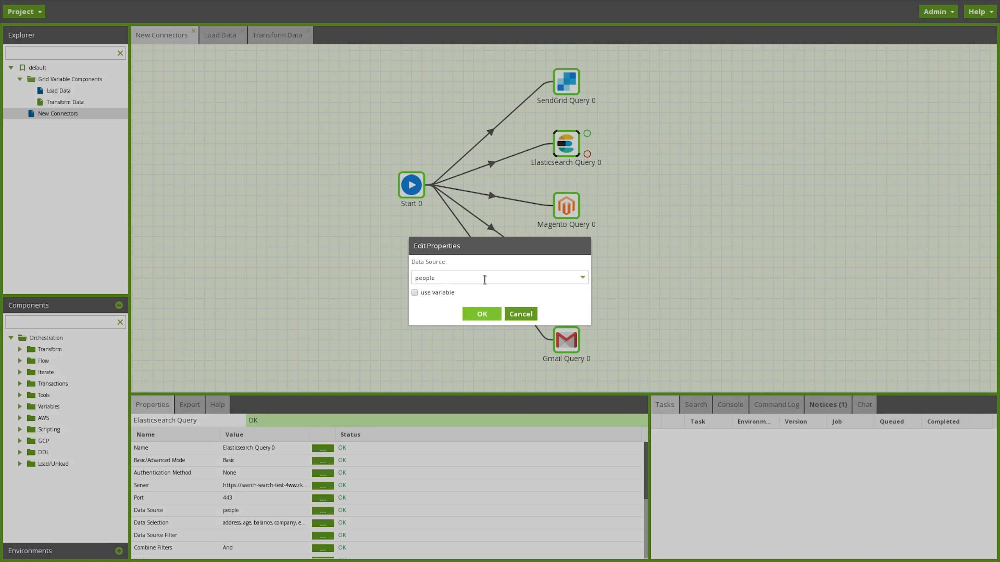
left_click(485, 281)
left_click(483, 253)
left_click(519, 315)
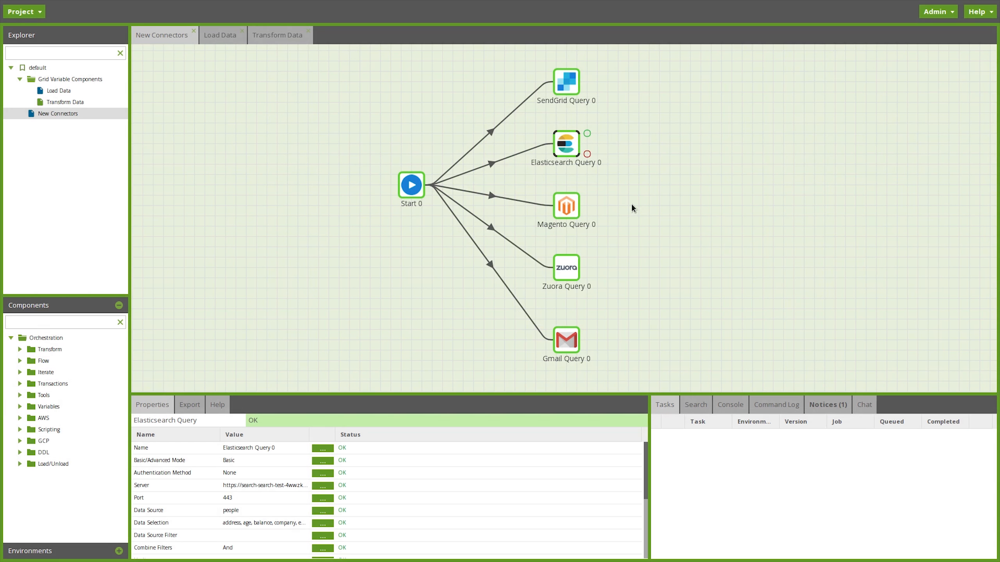
Step: Look through the list of data sources offered by the Magento Query component, then cancel the property edit
left_click(573, 214)
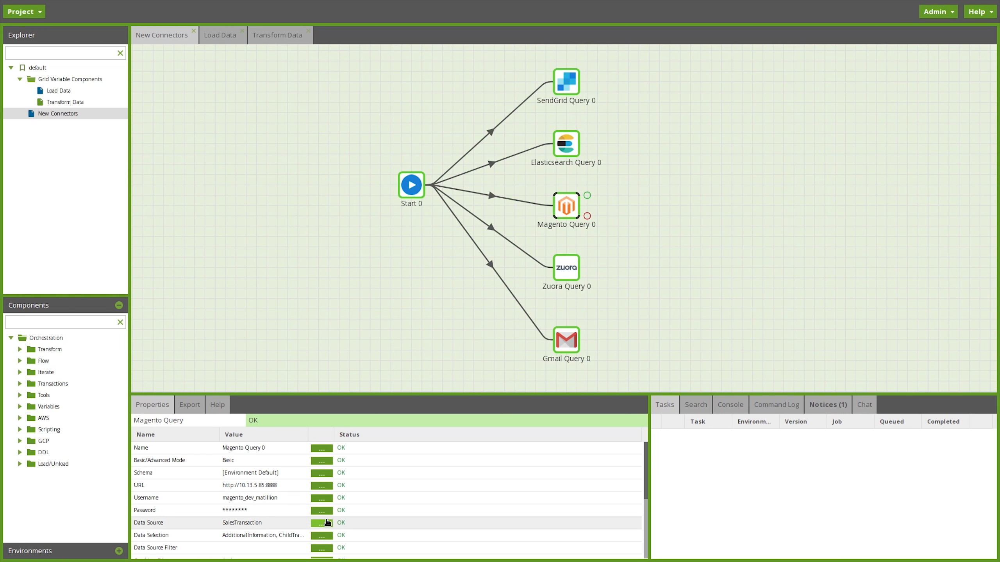
left_click(326, 520)
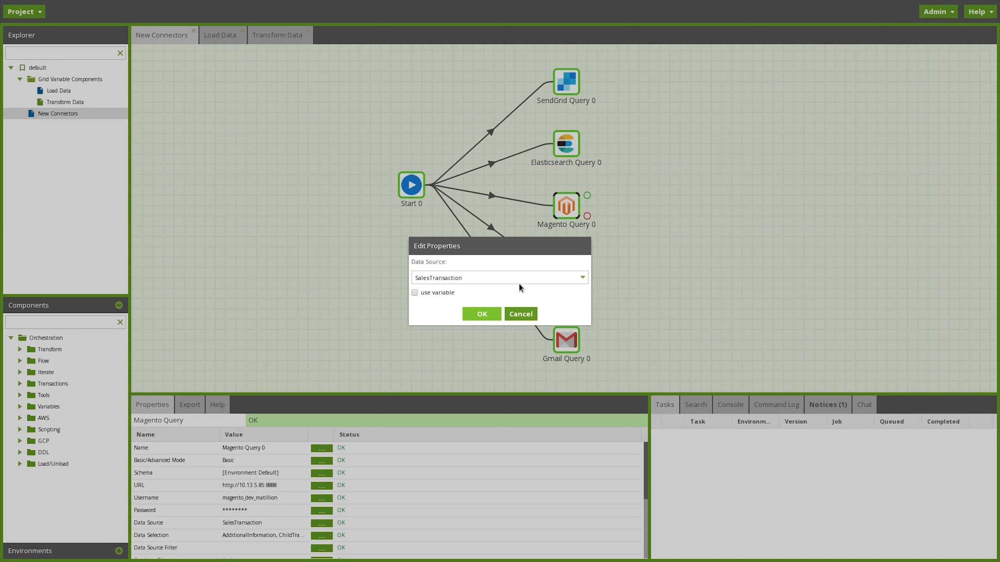
left_click(518, 282)
scroll(524, 307, "down", 4)
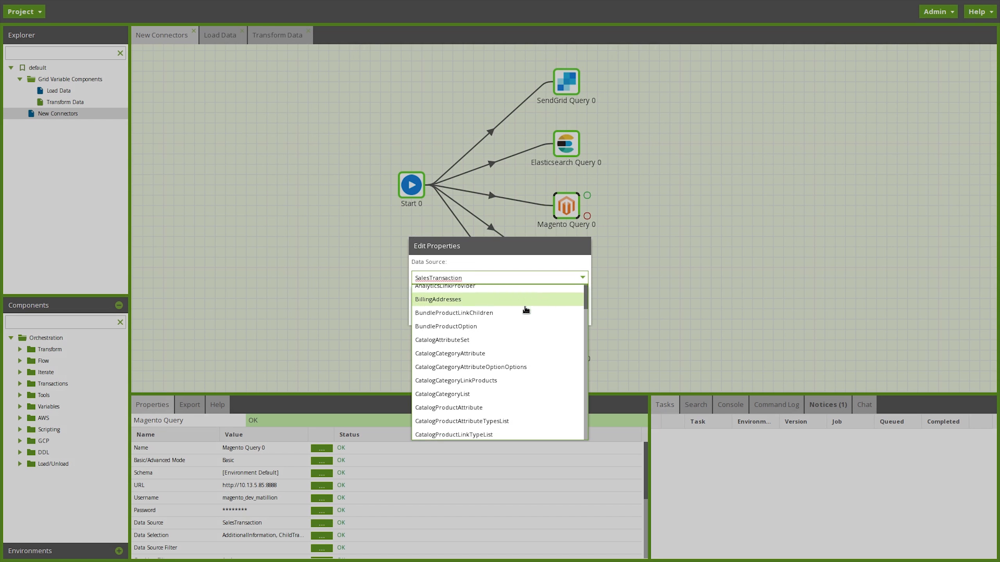
scroll(526, 312, "down", 8)
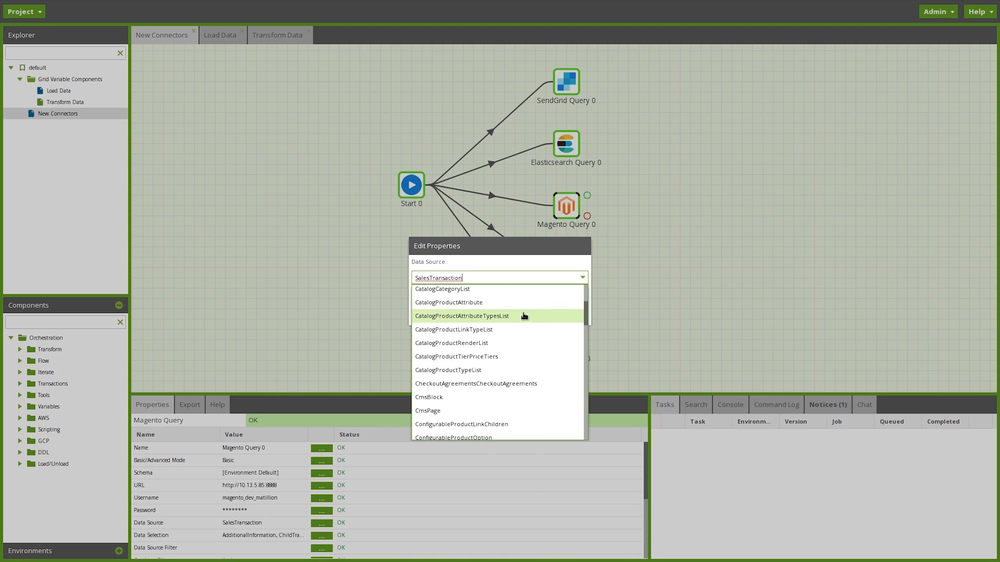
scroll(524, 310, "down", 6)
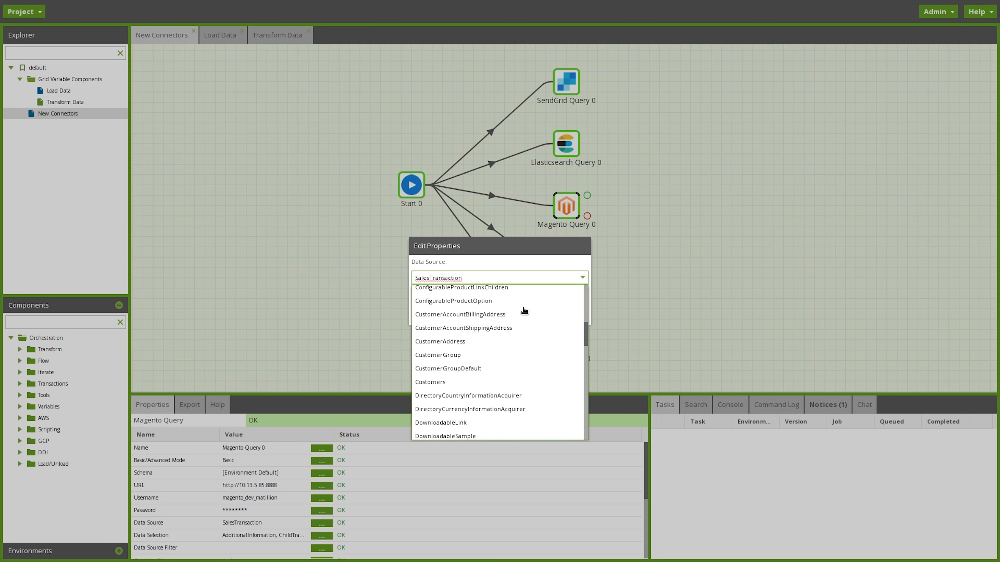
left_click(523, 252)
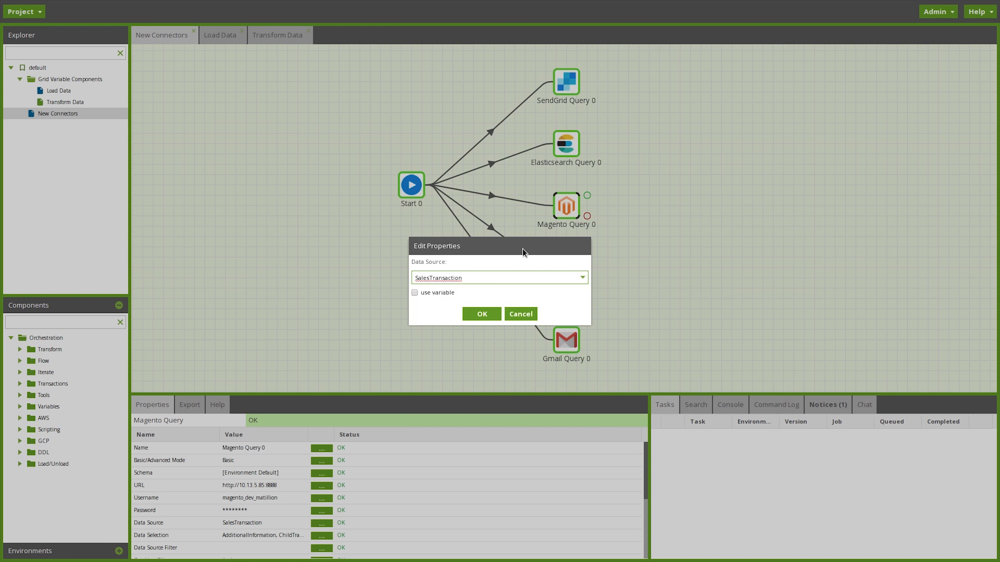
left_click(520, 314)
Step: Inspect the Zuora Query component's properties and browse its full list of data sources without changing the selection
left_click(559, 267)
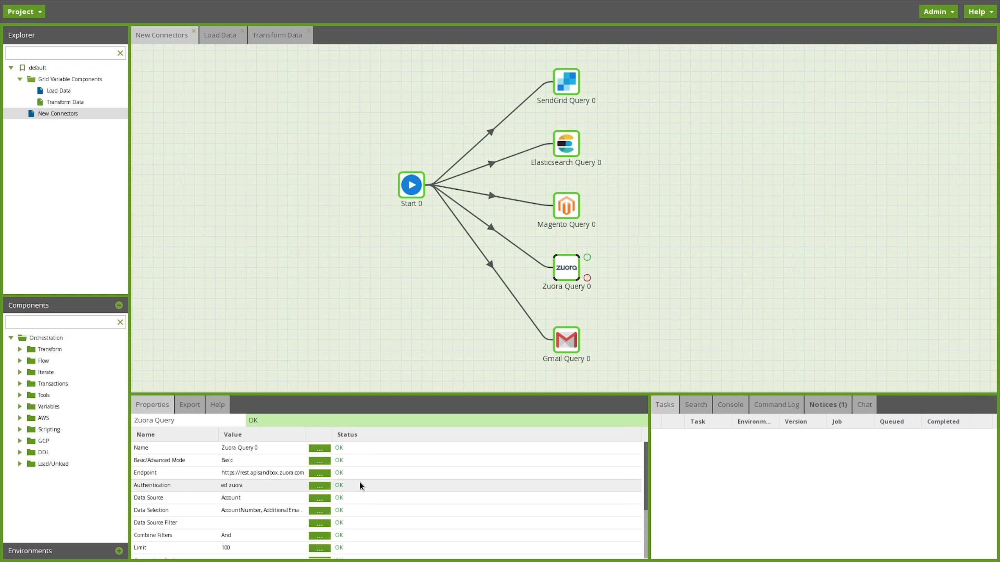
left_click(315, 499)
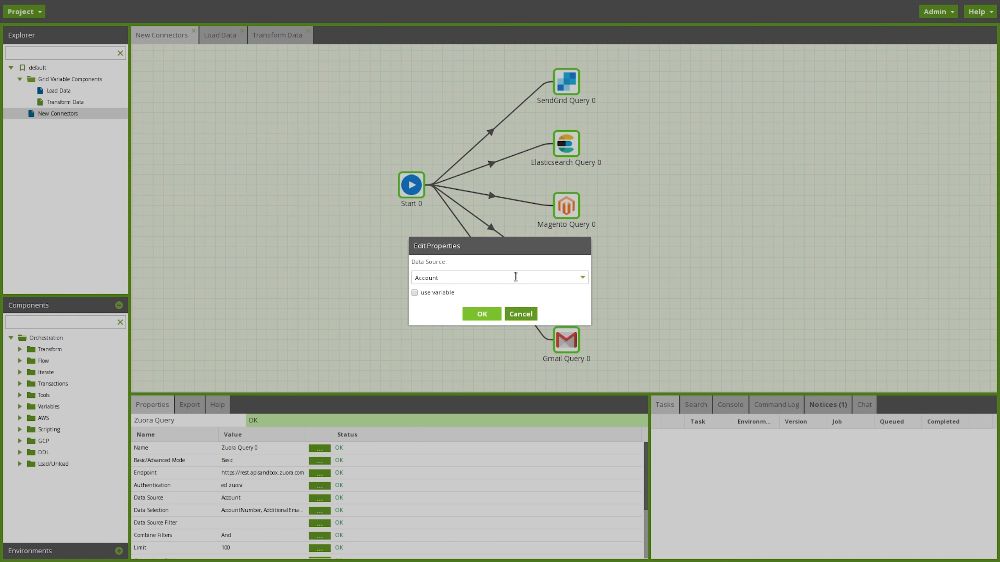
left_click(516, 277)
scroll(518, 307, "down", 3)
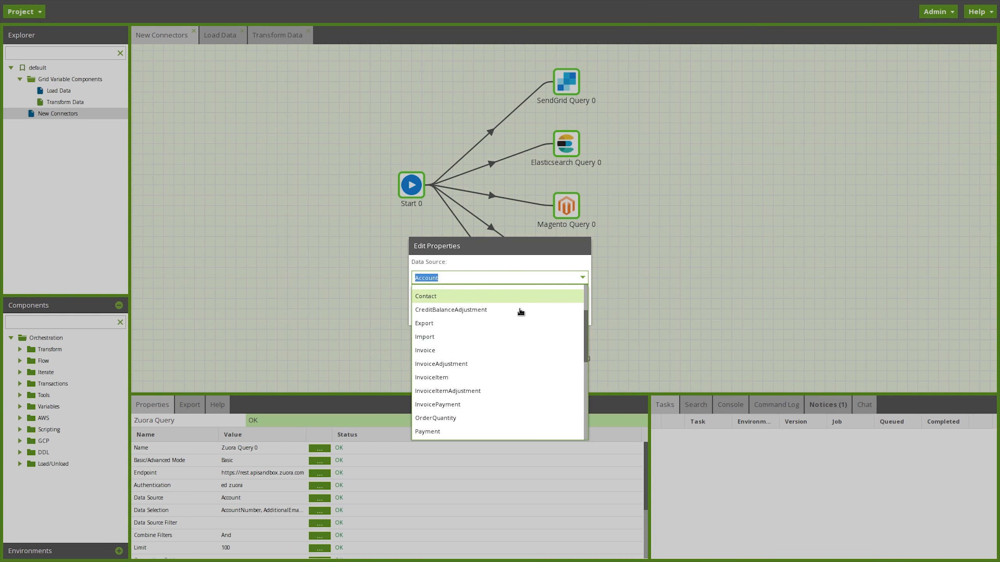
scroll(517, 328, "down", 5)
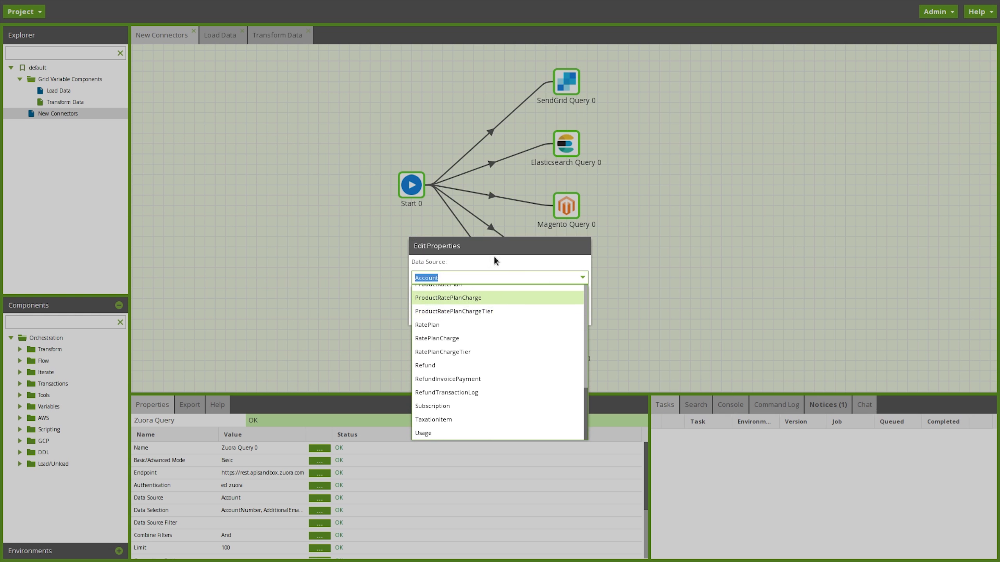
left_click(497, 244)
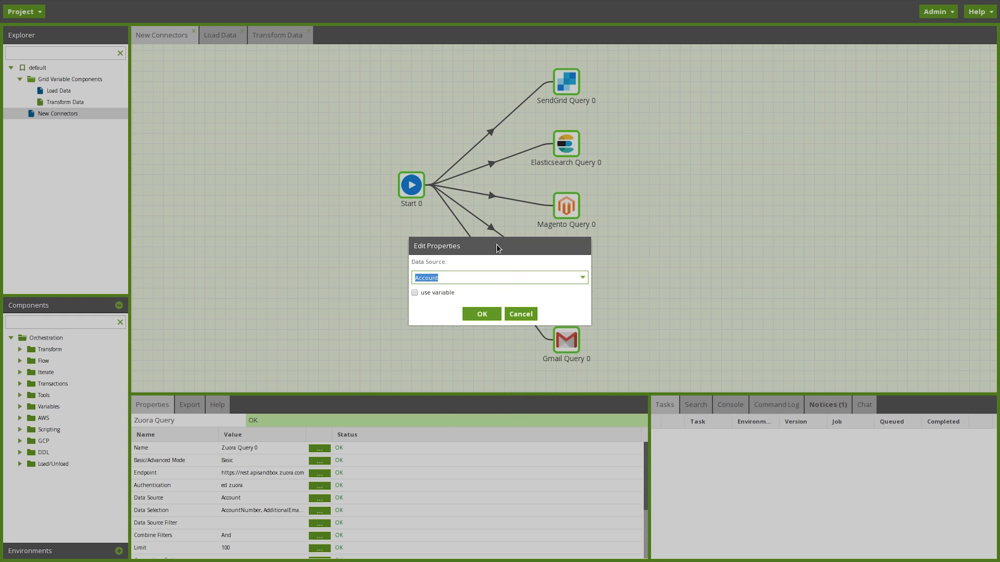
left_click(521, 315)
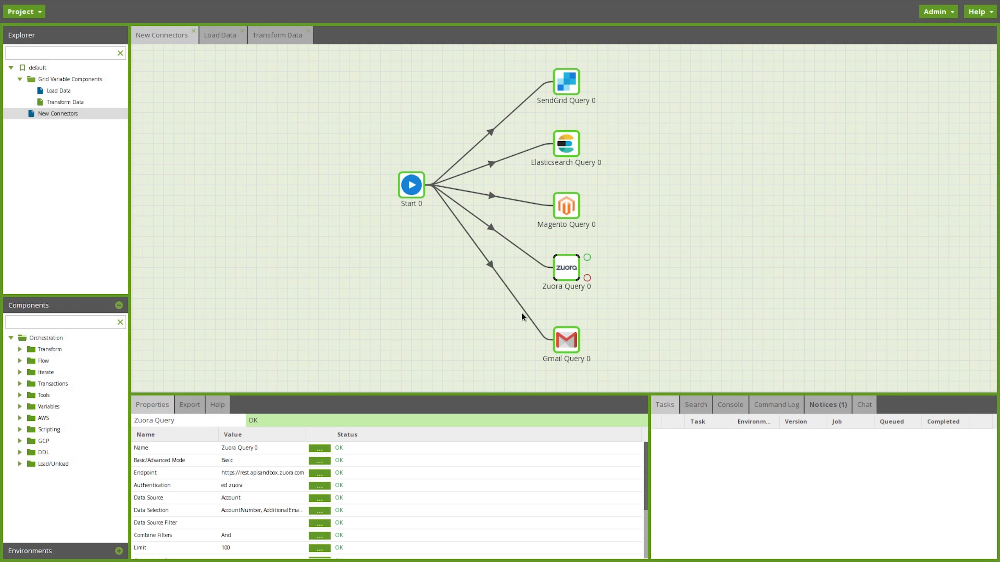
left_click(643, 275)
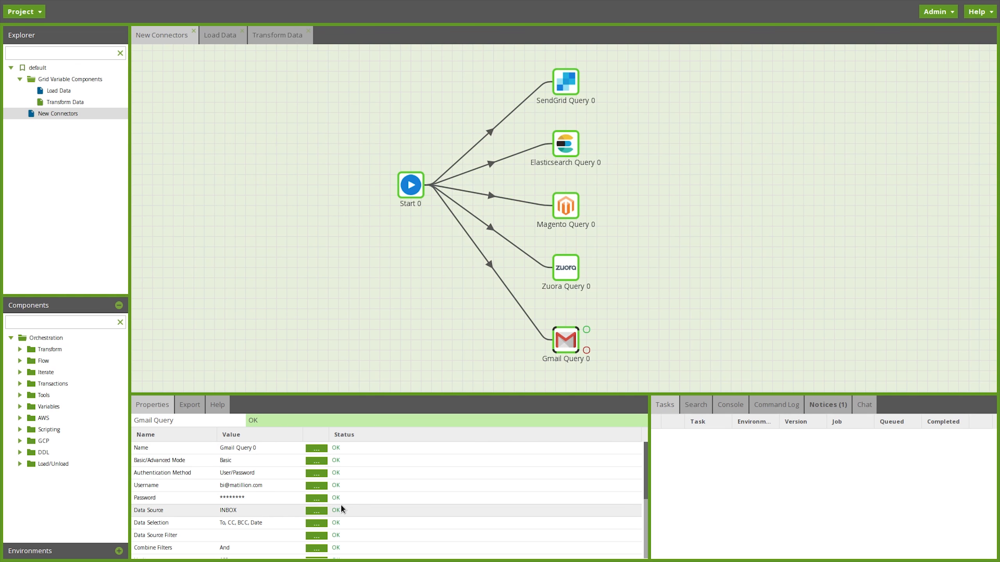
Step: Check which mailbox folders the Gmail Query component offers as data sources, cancel the edit and deselect the component
left_click(327, 510)
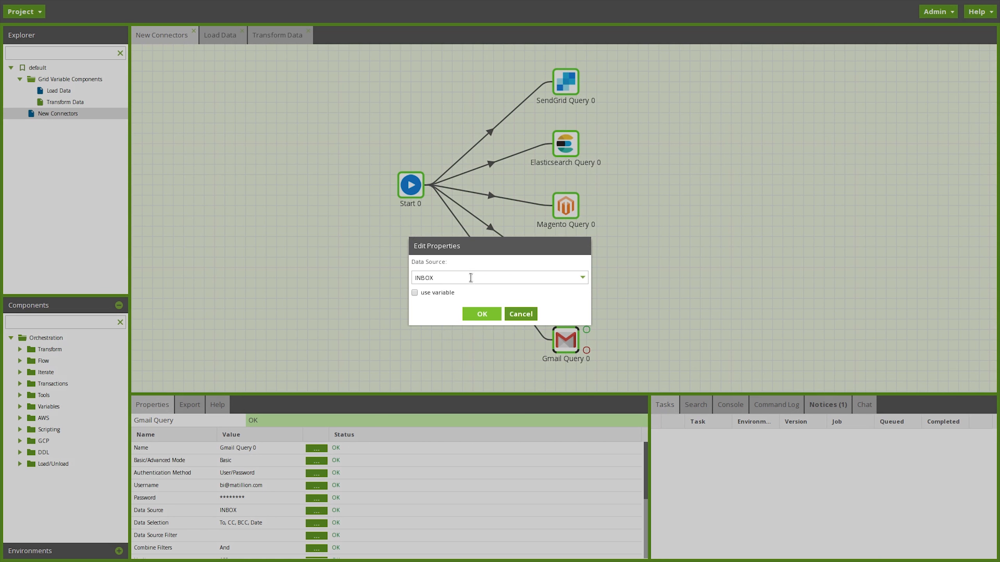
left_click(471, 277)
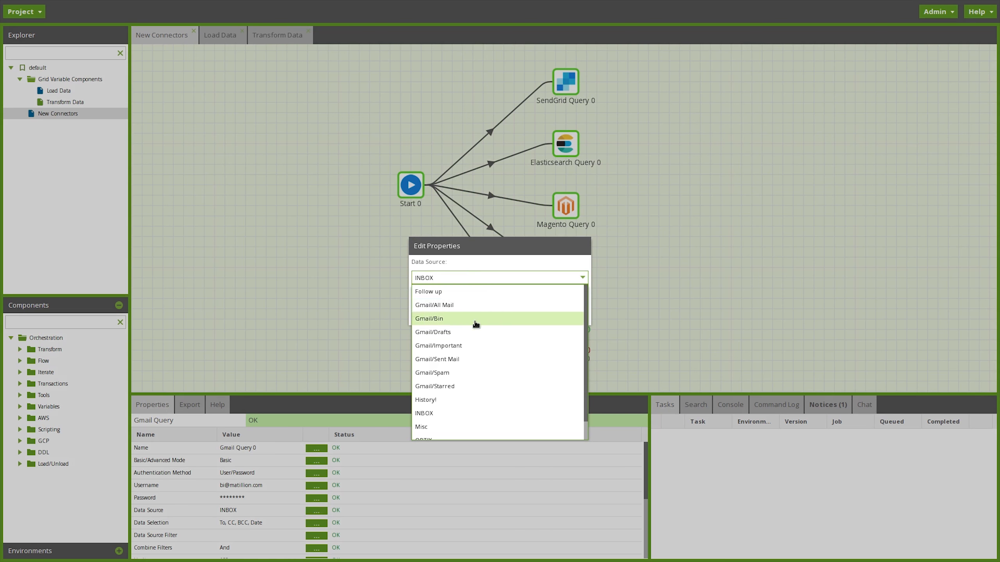
scroll(488, 334, "down", 1)
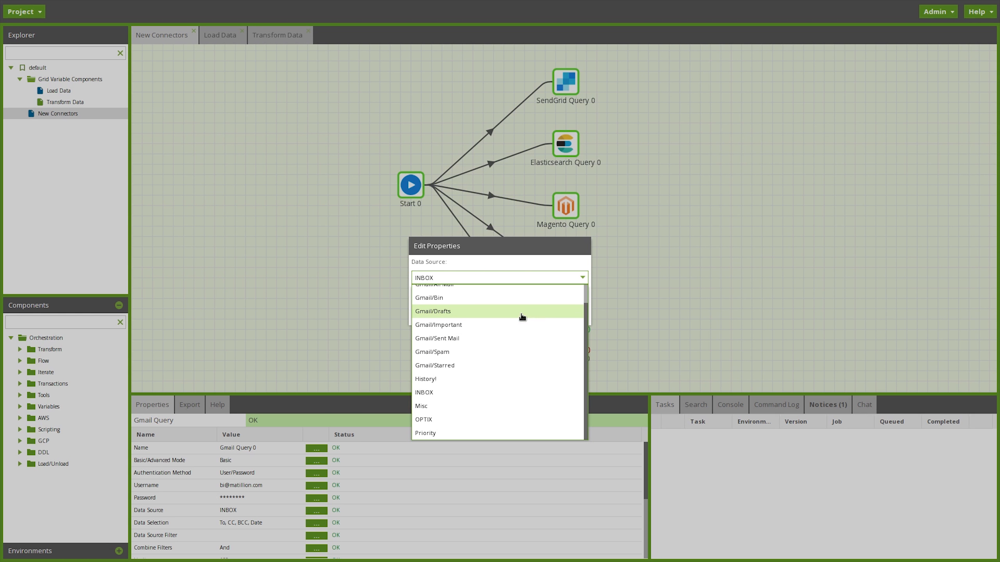
left_click(687, 302)
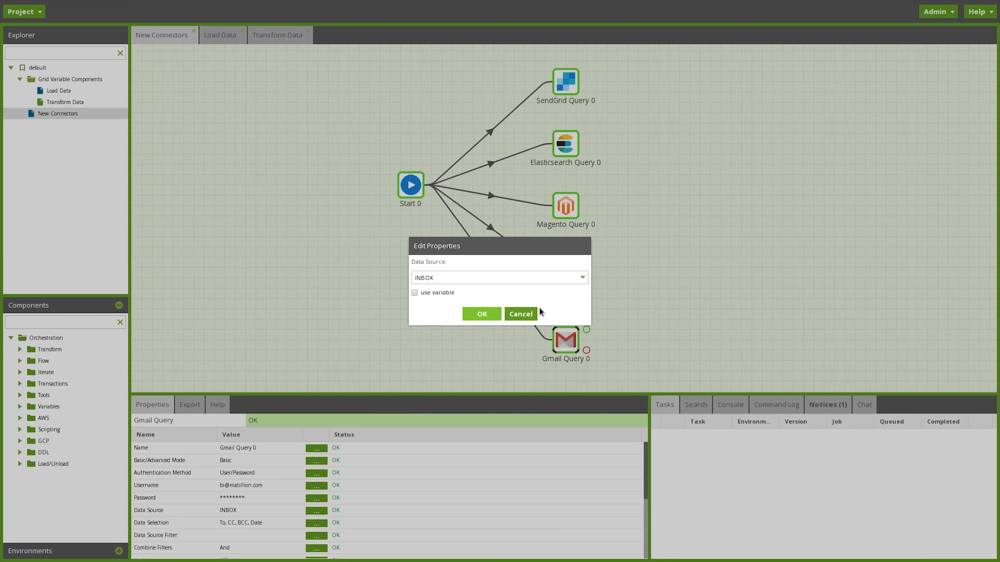
left_click(521, 314)
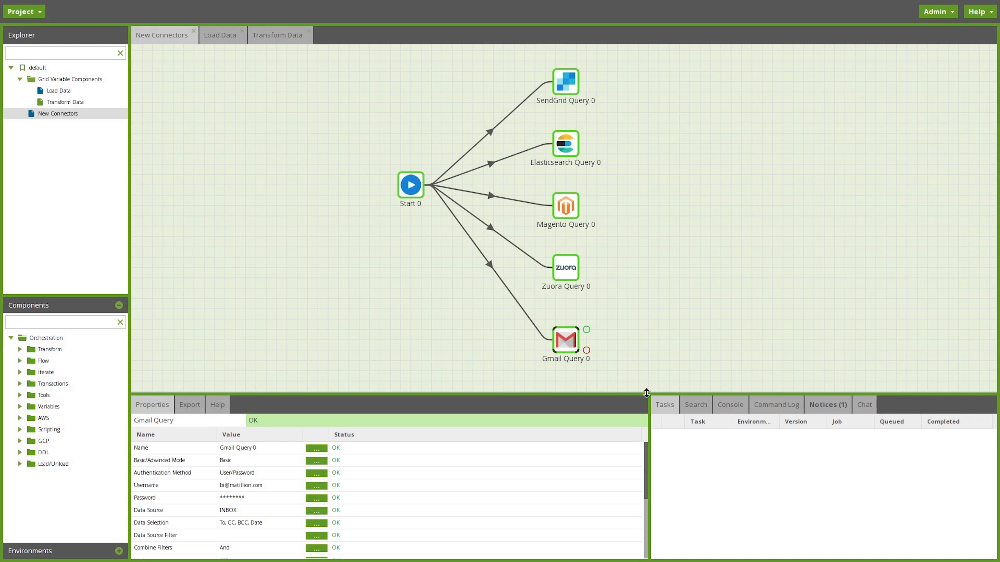
left_click(648, 341)
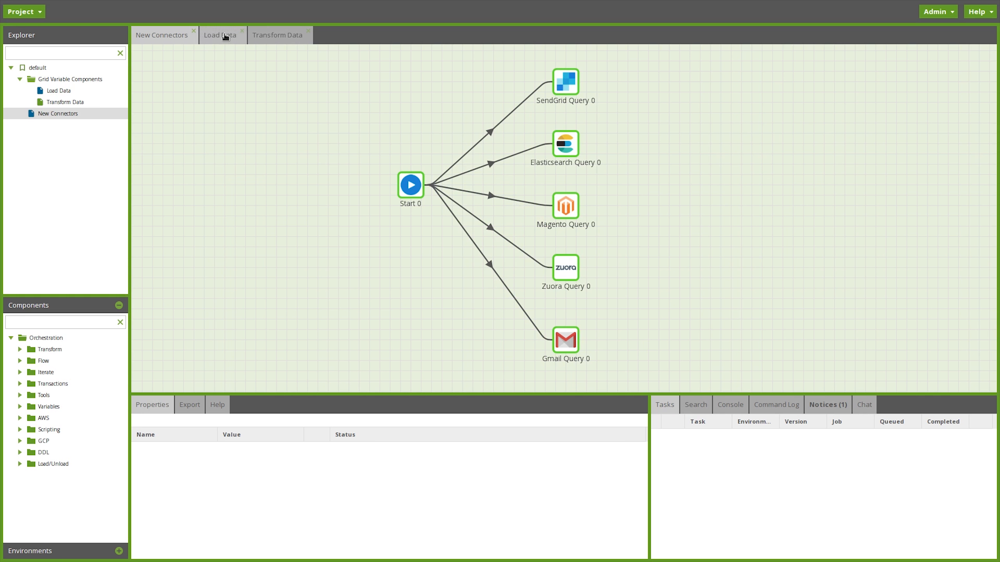
Step: In the Load Data job, inspect the Sort Key column picker of the Order Lines component and cancel it
left_click(226, 37)
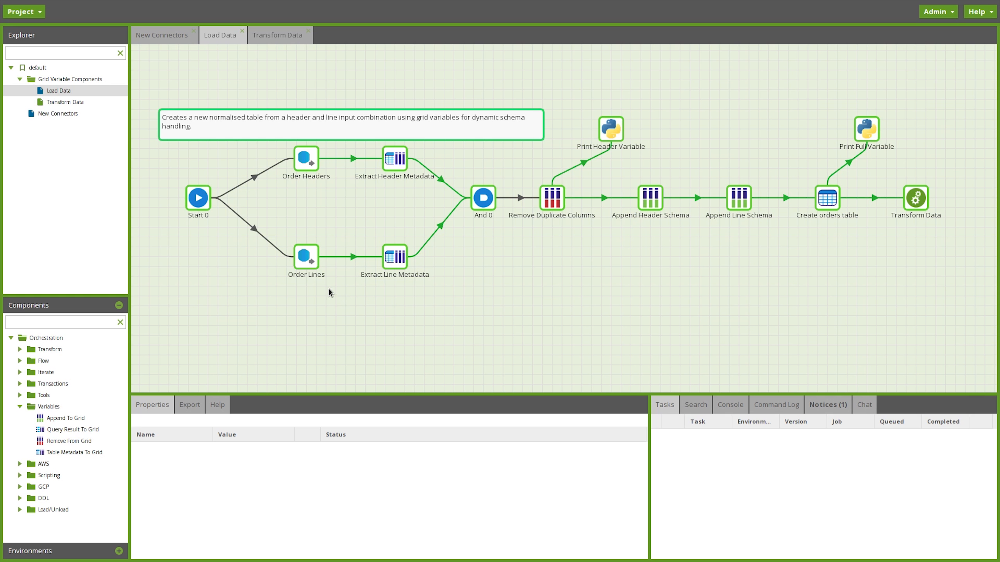
left_click(306, 256)
scroll(390, 495, "down", 3)
scroll(389, 491, "down", 1)
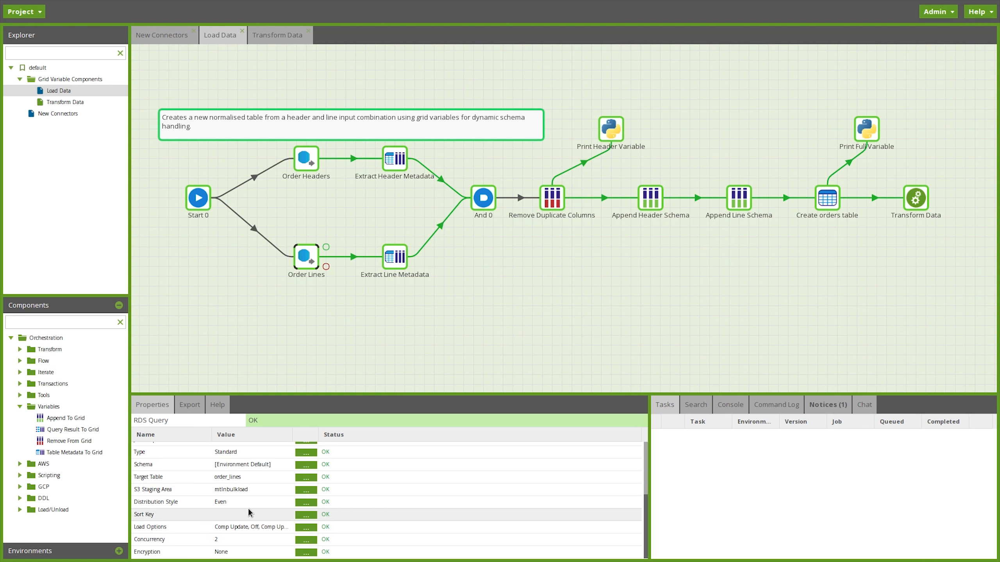
left_click(306, 515)
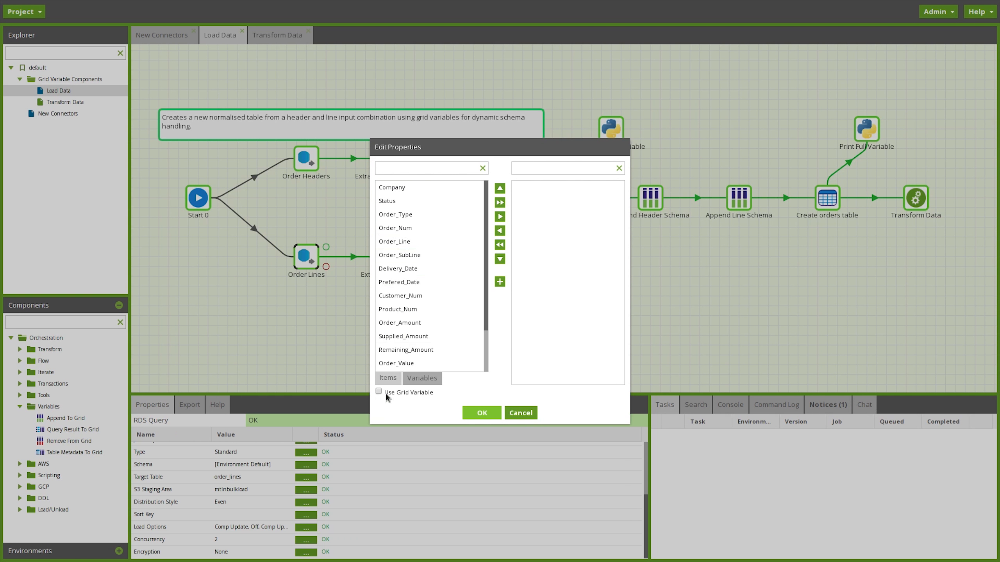
left_click(520, 413)
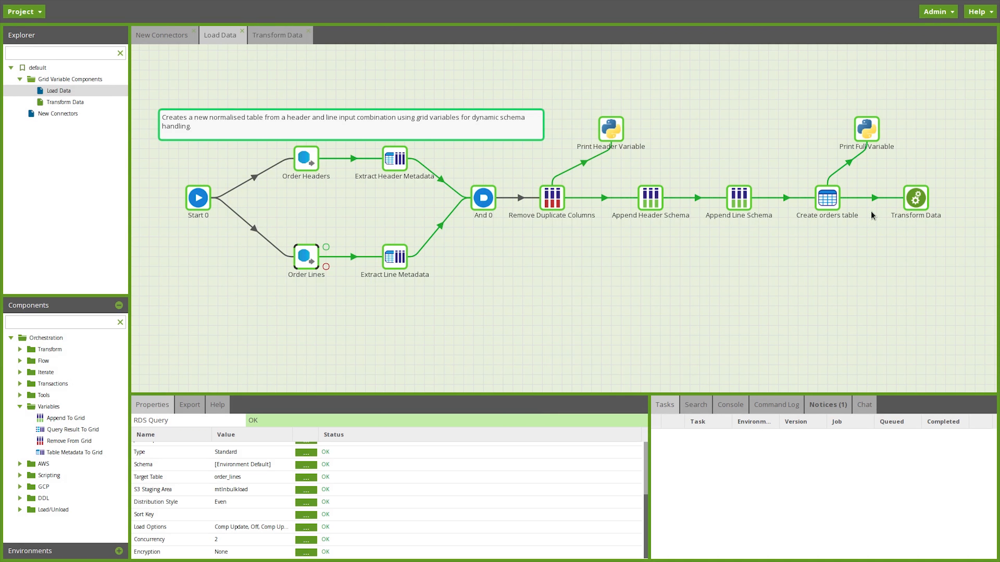
Step: View the Table Metadata of the Create orders table component with Use Grid Variable switched off, then discard the change
left_click(834, 198)
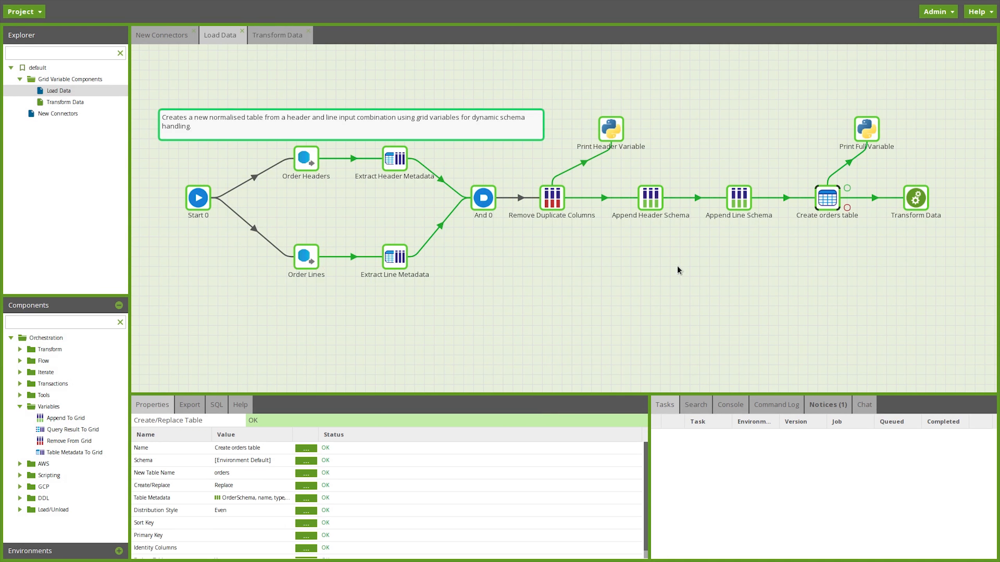
left_click(314, 498)
left_click(286, 410)
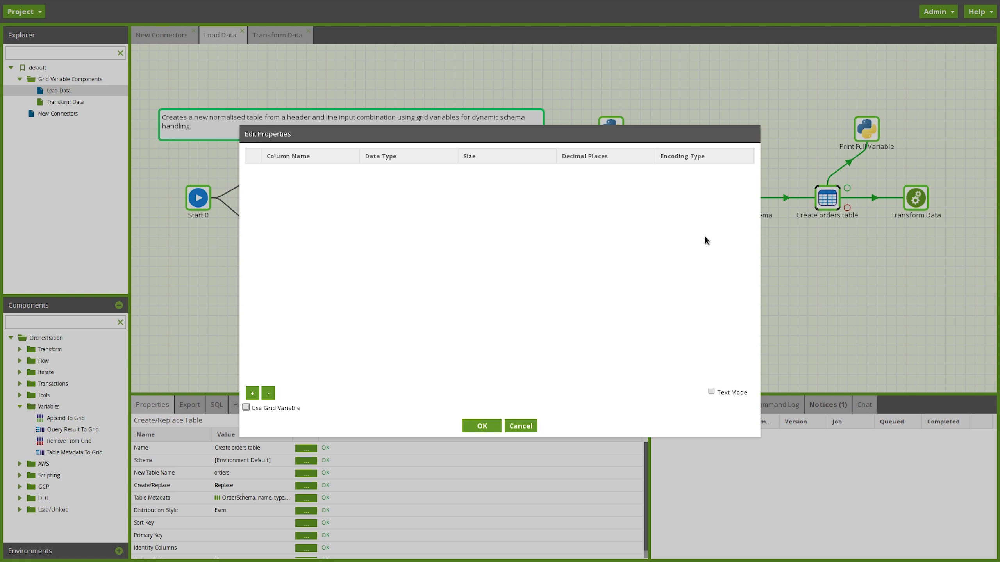
left_click(527, 426)
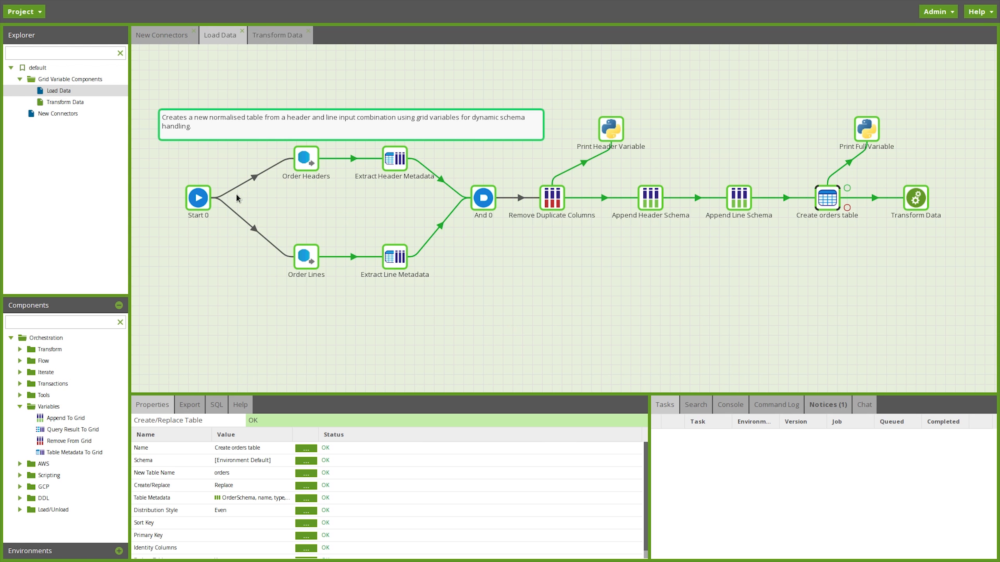
Step: Review the Start 0 and Order Lines components, then inspect the Grid Variable Mapping of Extract Header Metadata and cancel the edit
left_click(194, 204)
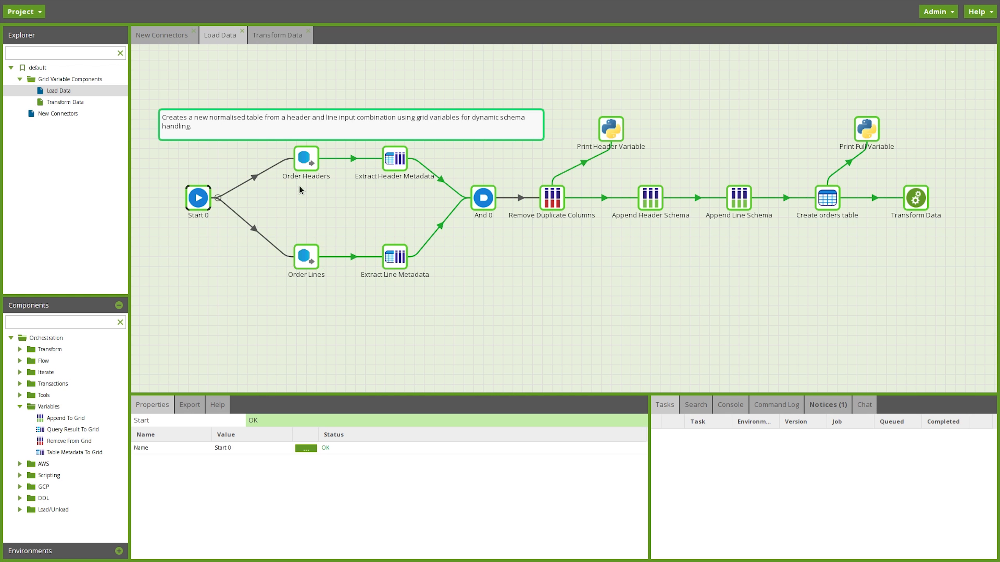
left_click(299, 254)
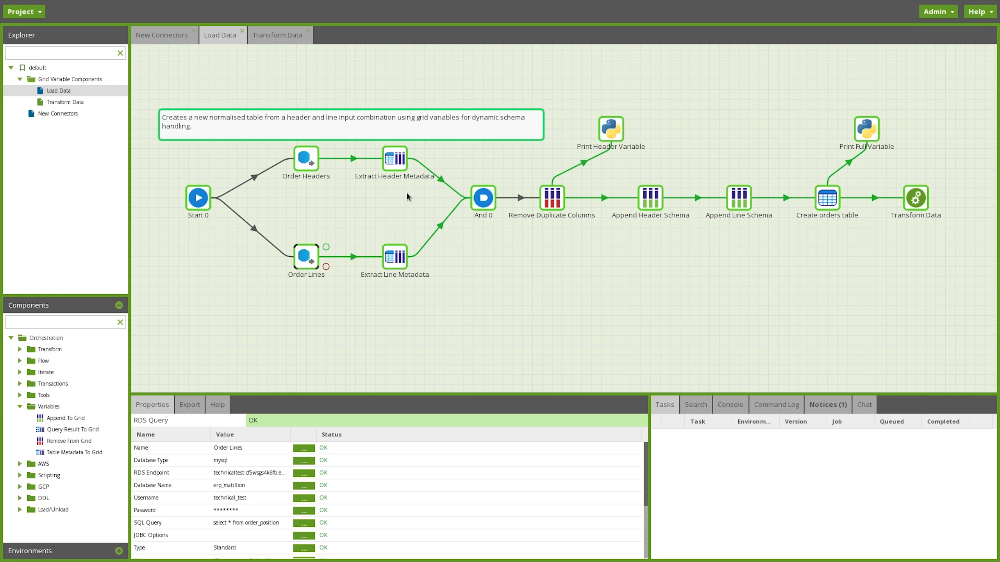
left_click(390, 165)
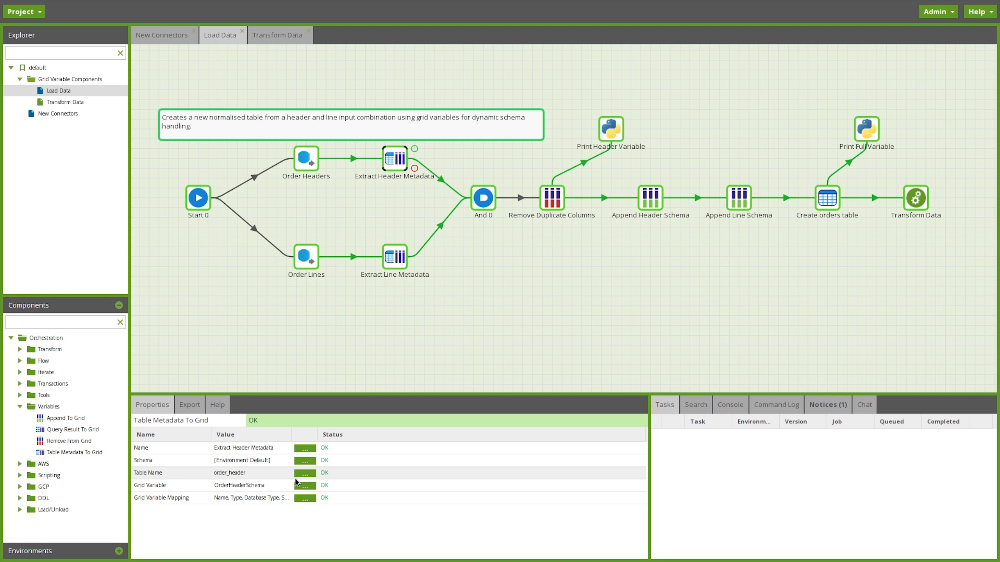
left_click(305, 499)
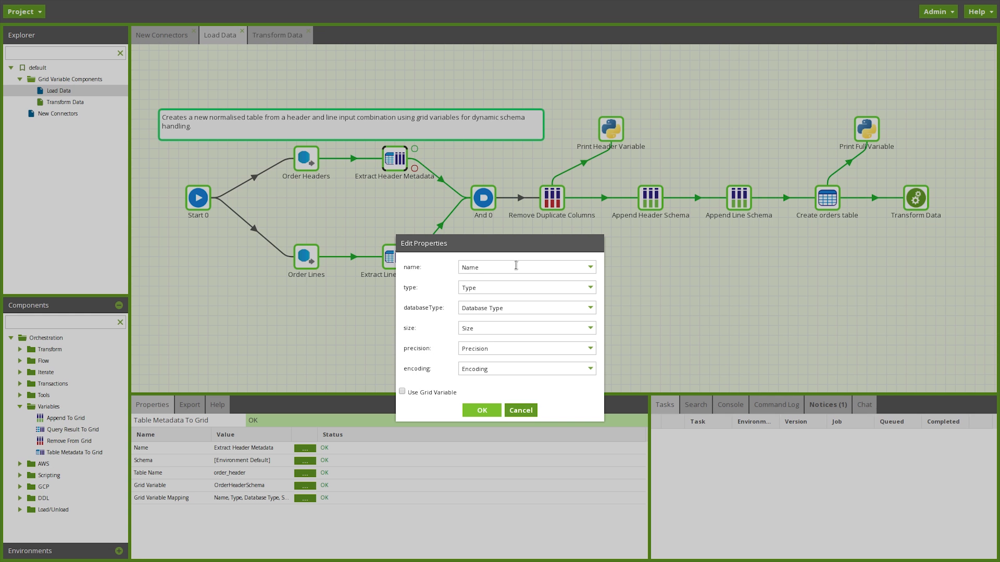
left_click(589, 268)
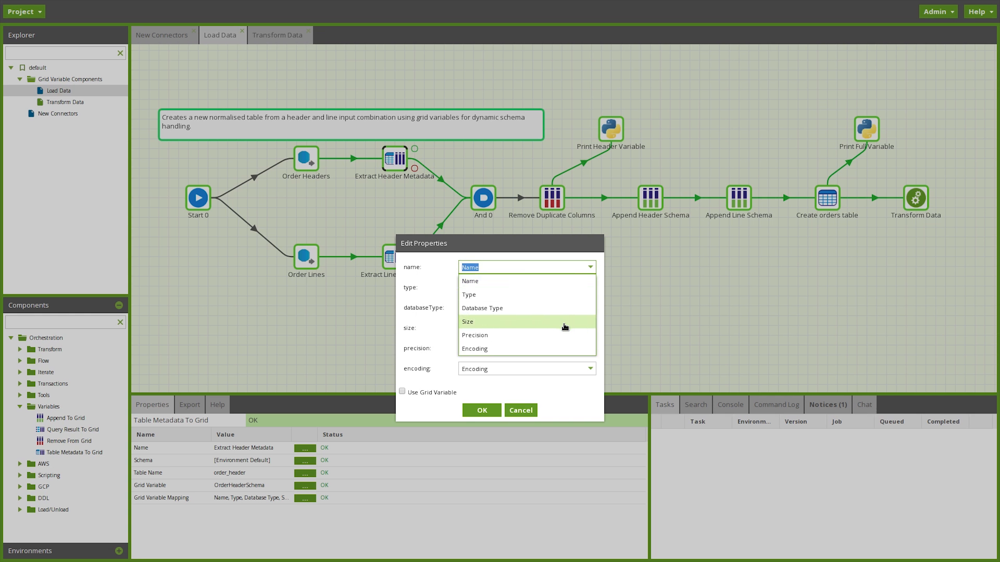
left_click(598, 310)
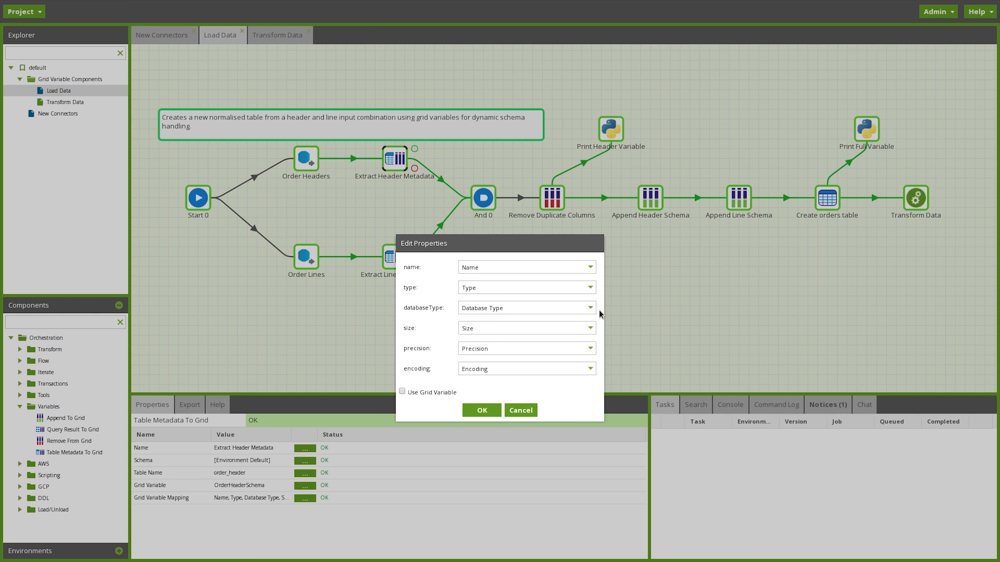
left_click(521, 411)
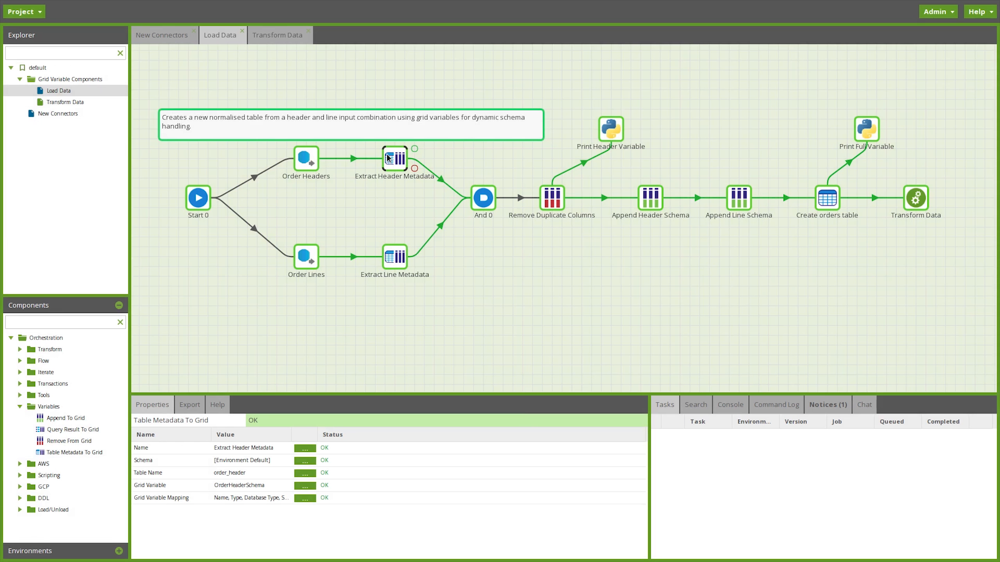
Step: Inspect the Key Columns and Key Column Mapping of the Remove Duplicate Columns component, cancelling both edits
left_click(407, 256)
left_click(486, 219)
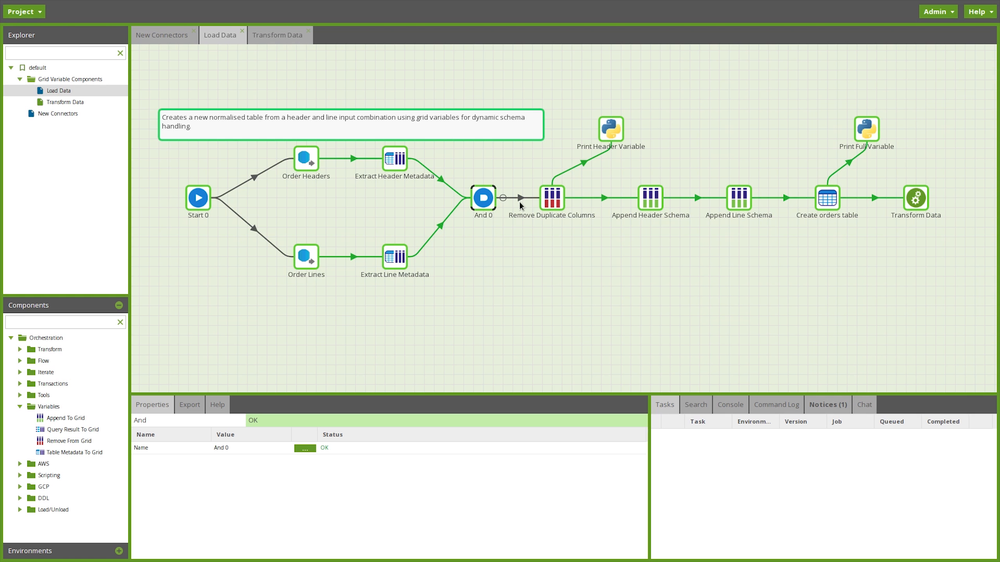
left_click(553, 204)
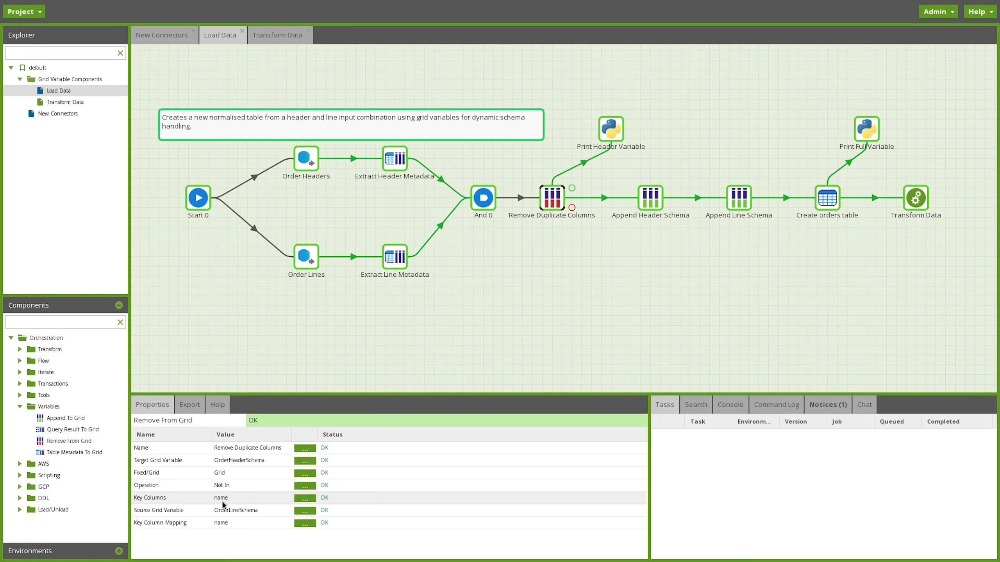
left_click(305, 499)
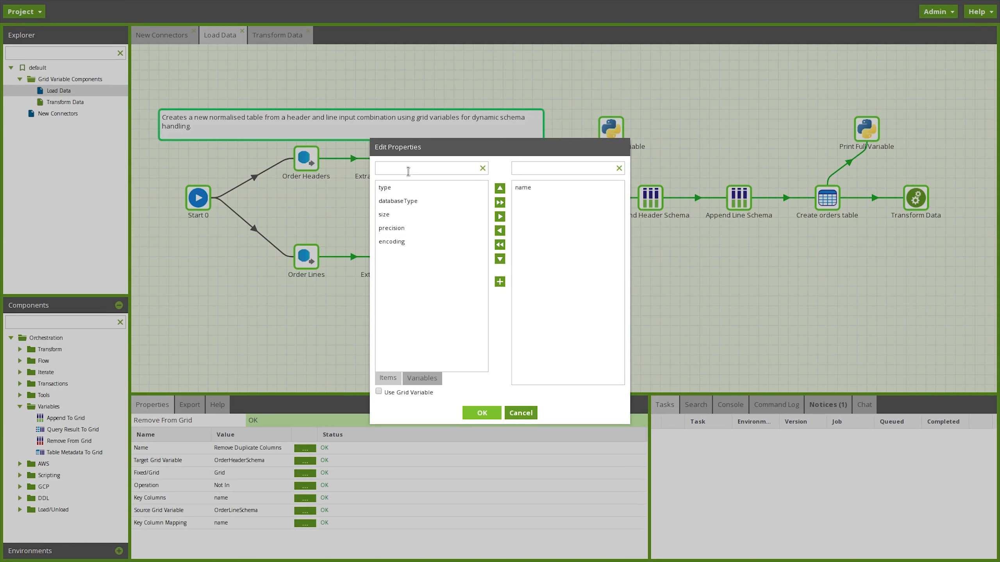
left_click(520, 414)
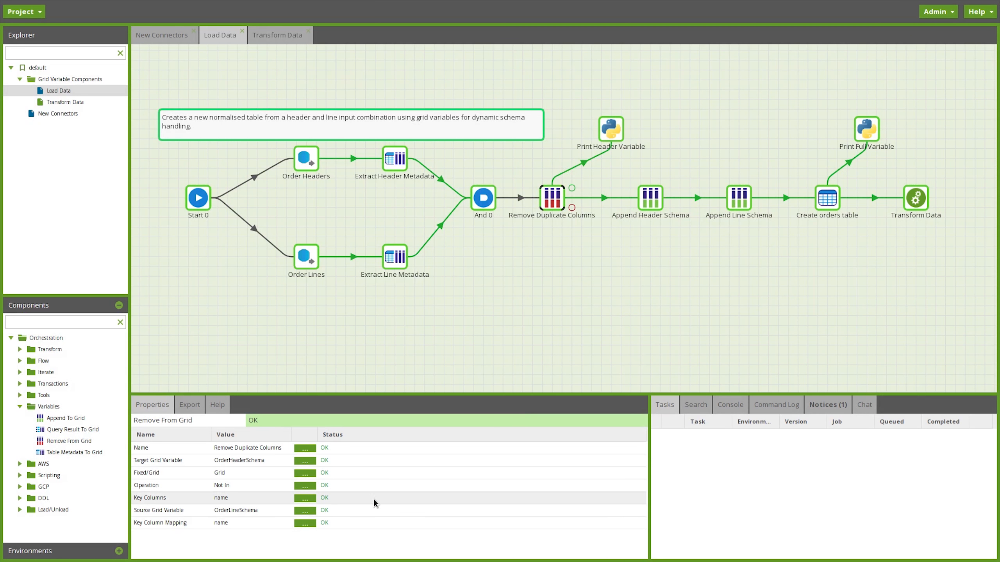
left_click(305, 523)
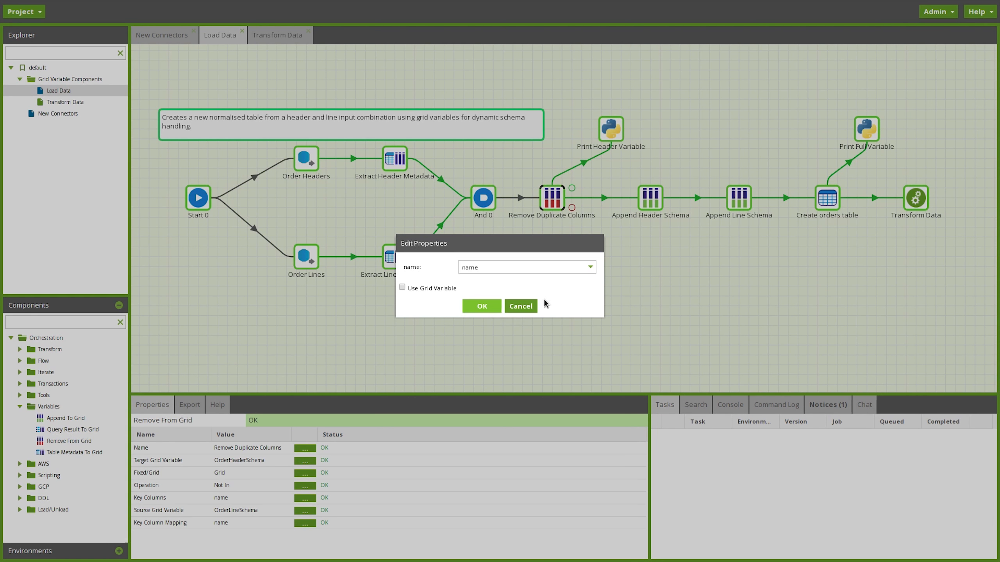
left_click(520, 308)
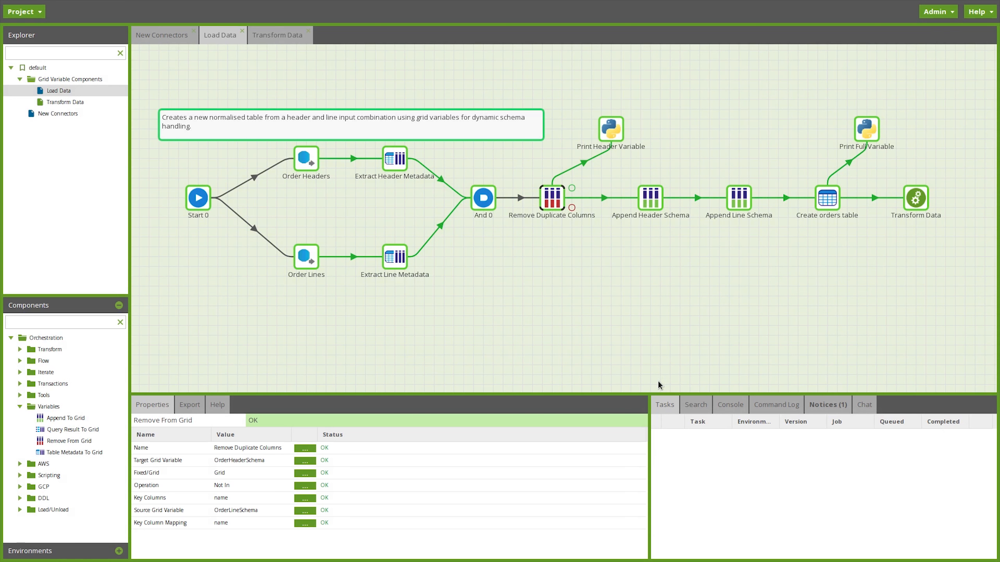
Step: Compare the grid variable properties of Append Header Schema with Remove Duplicate Columns, and view those of Append Line Schema
left_click(651, 194)
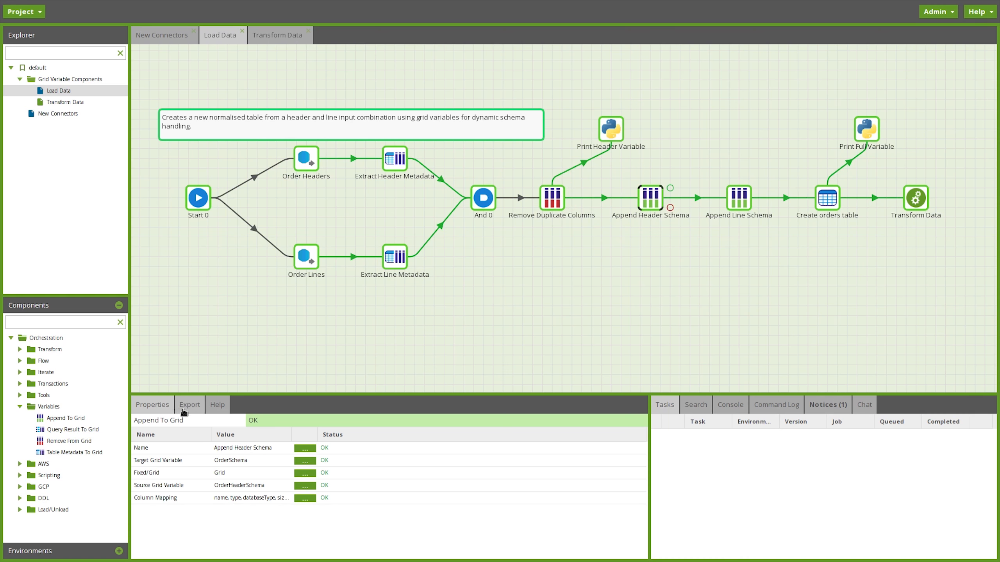
left_click(554, 204)
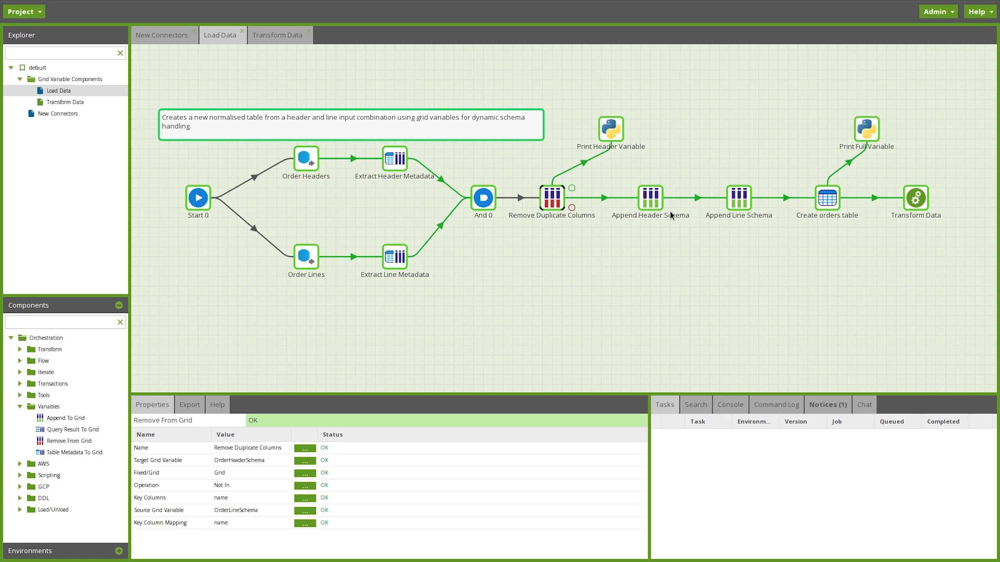
left_click(653, 199)
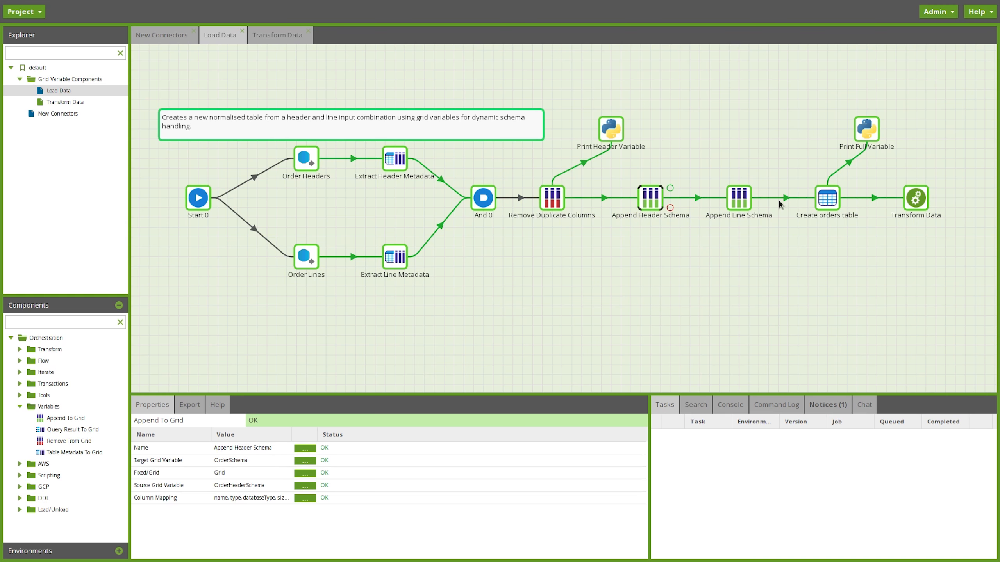
left_click(747, 196)
Step: Inspect the grid variable column mapping in the Table Metadata of the Create orders table component and cancel the edit
left_click(826, 200)
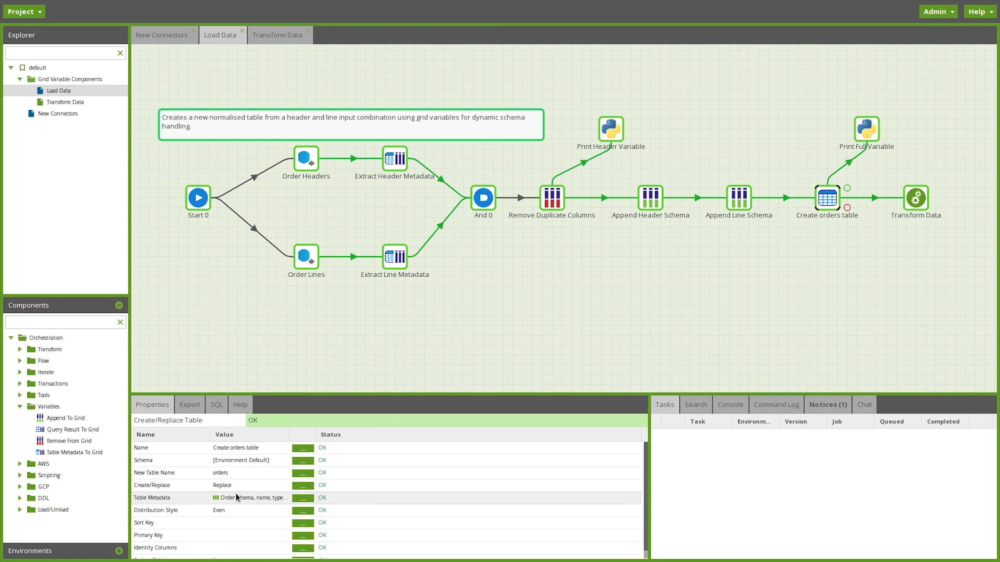
left_click(302, 499)
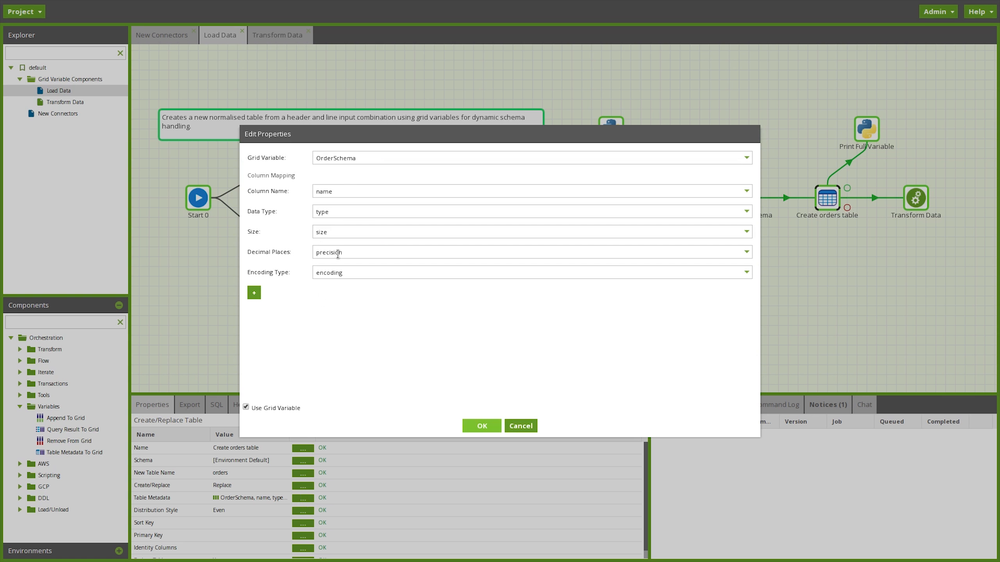
left_click(519, 427)
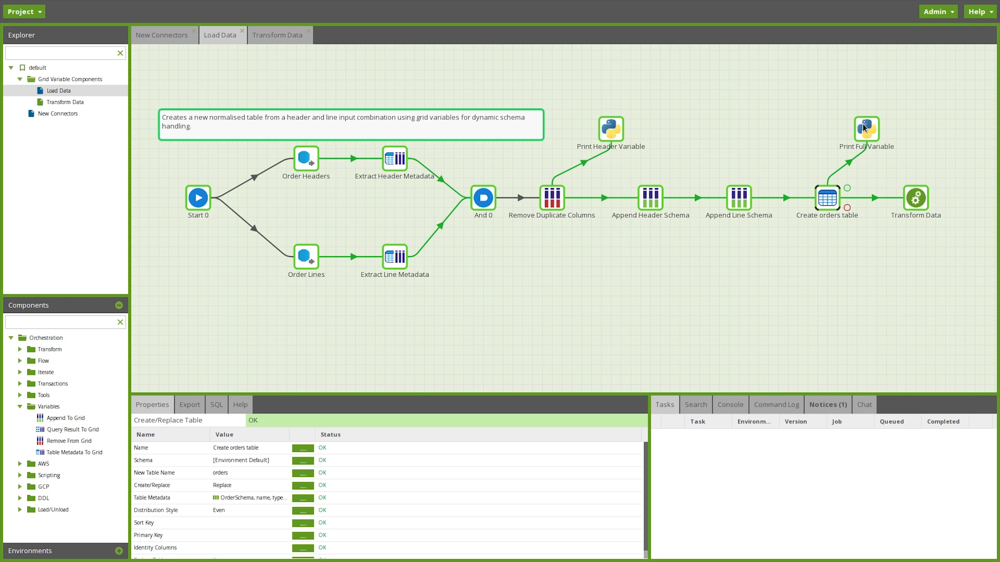
Step: View the script of the Print Full Variable Python component and close it without changes
left_click(869, 136)
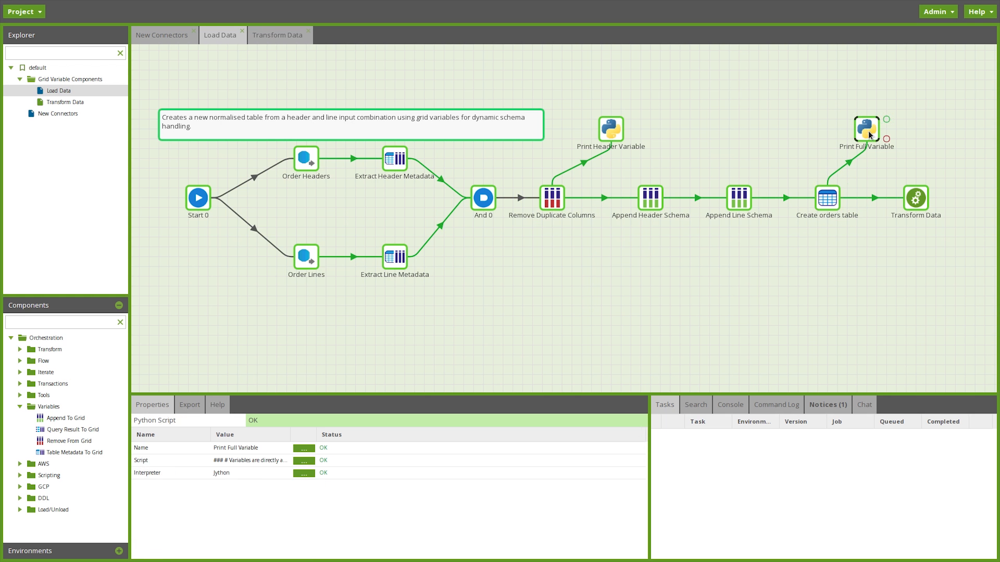
left_click(303, 461)
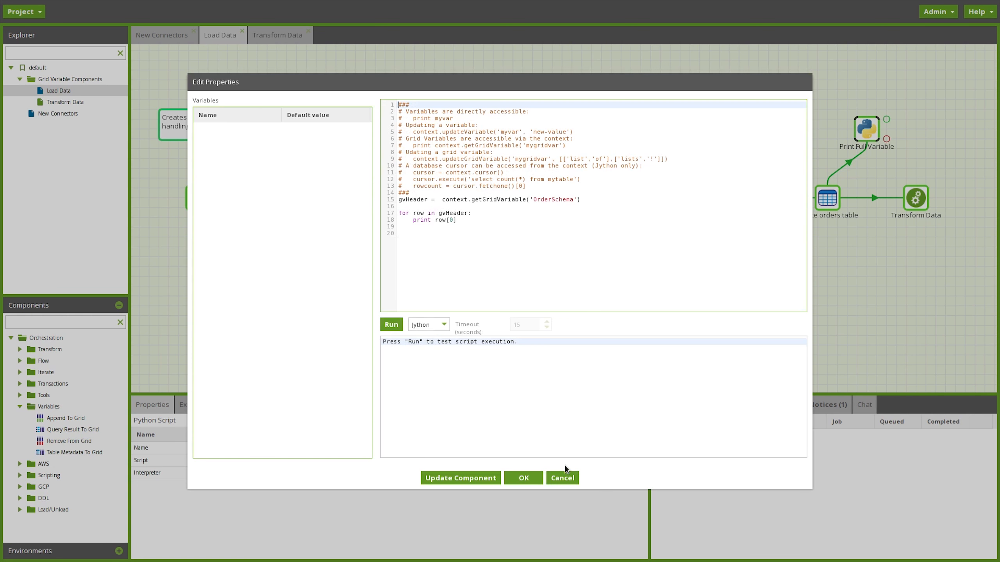
left_click(565, 478)
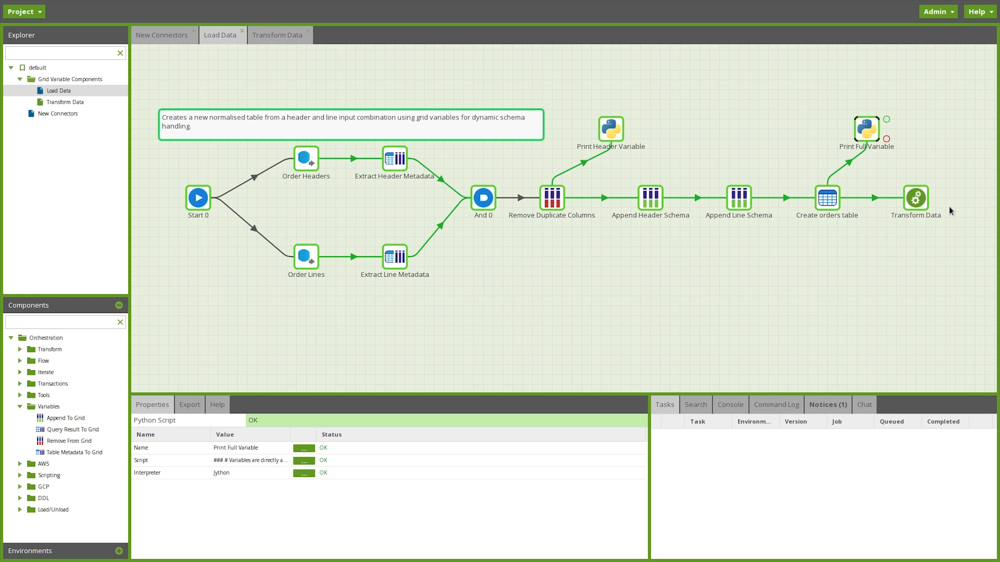
Step: In the Transform Data job, inspect the Column Names grid variable settings of order_header and order_lines, cancelling both edits
double_click(917, 197)
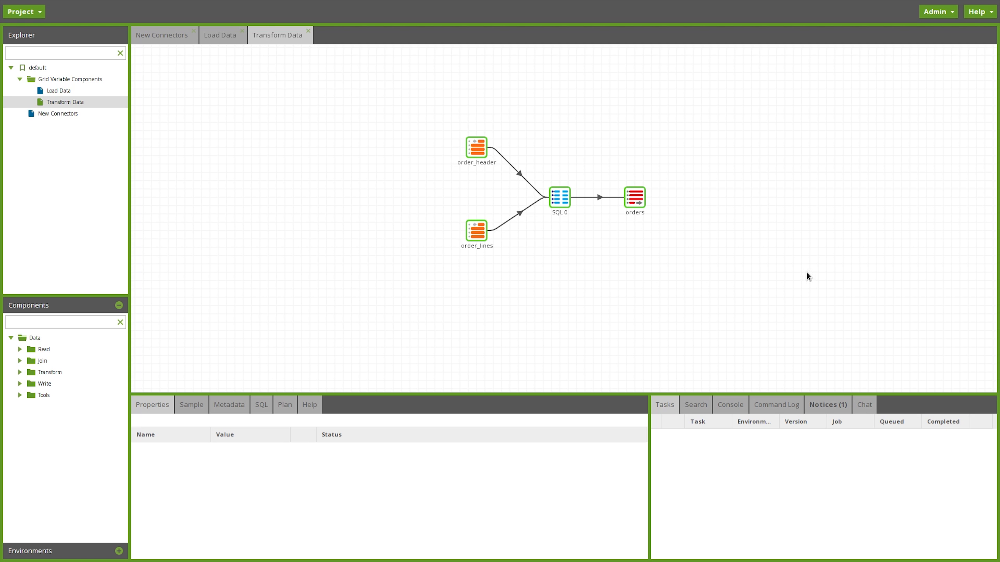
left_click(480, 152)
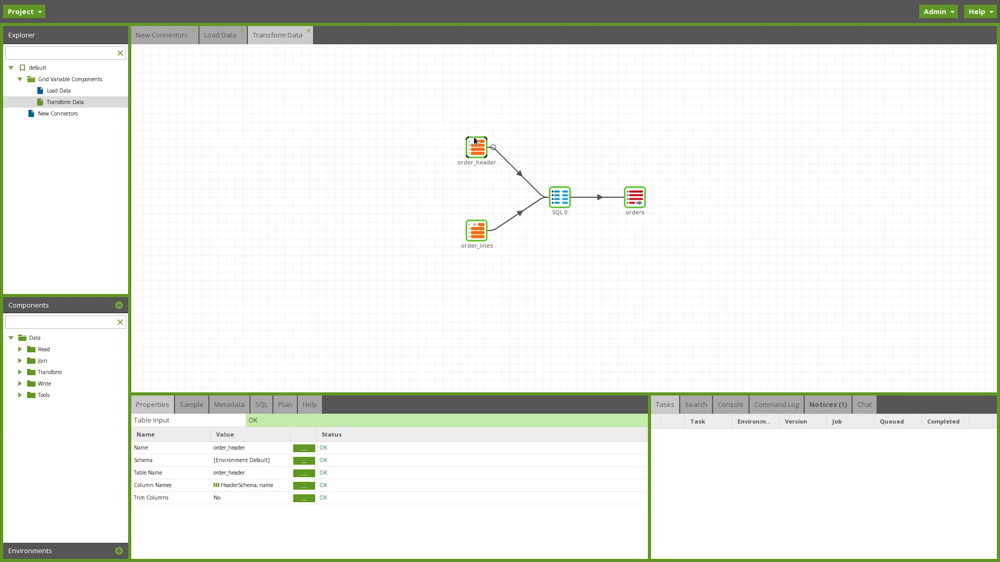
left_click(304, 486)
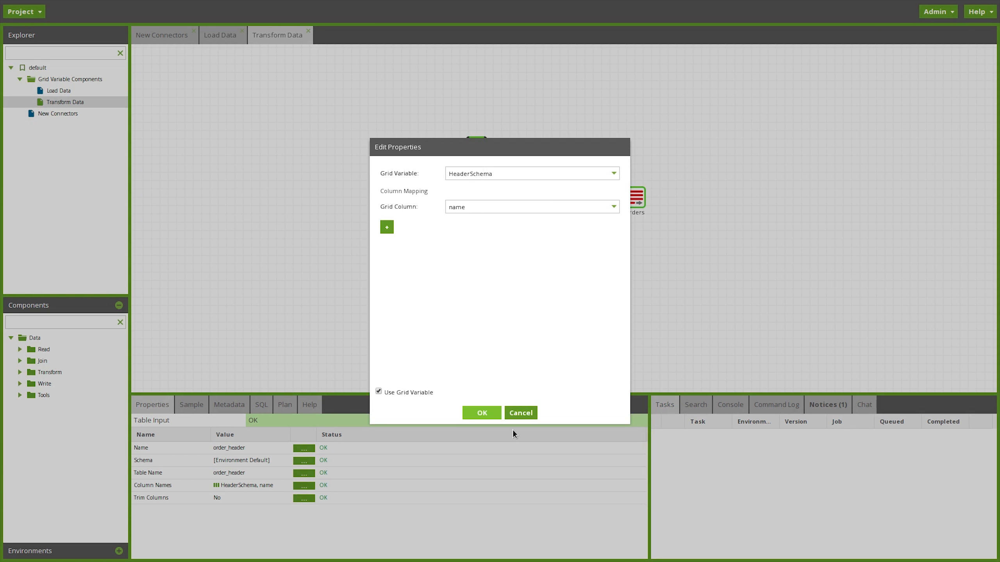
left_click(514, 413)
left_click(477, 236)
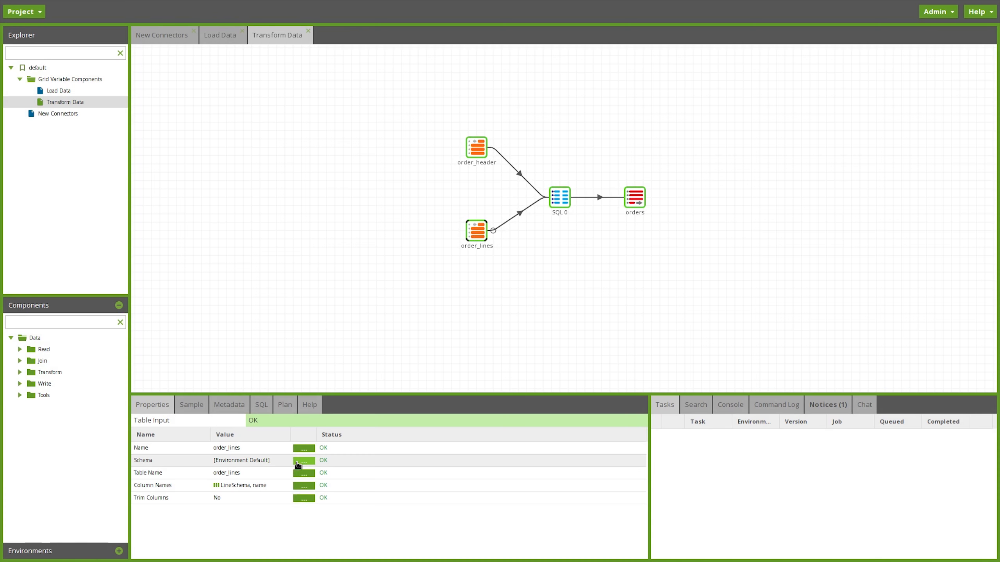
left_click(304, 484)
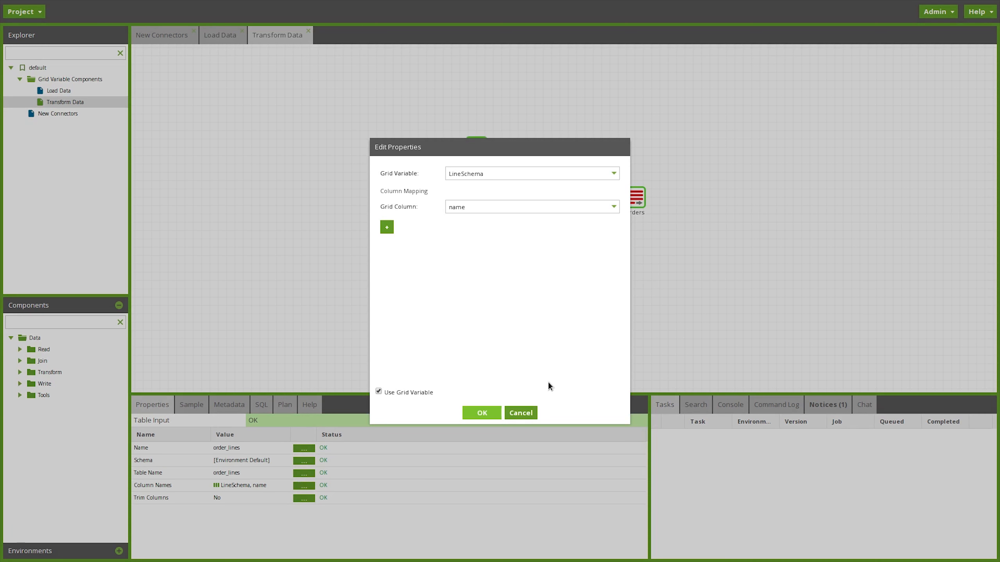
left_click(530, 413)
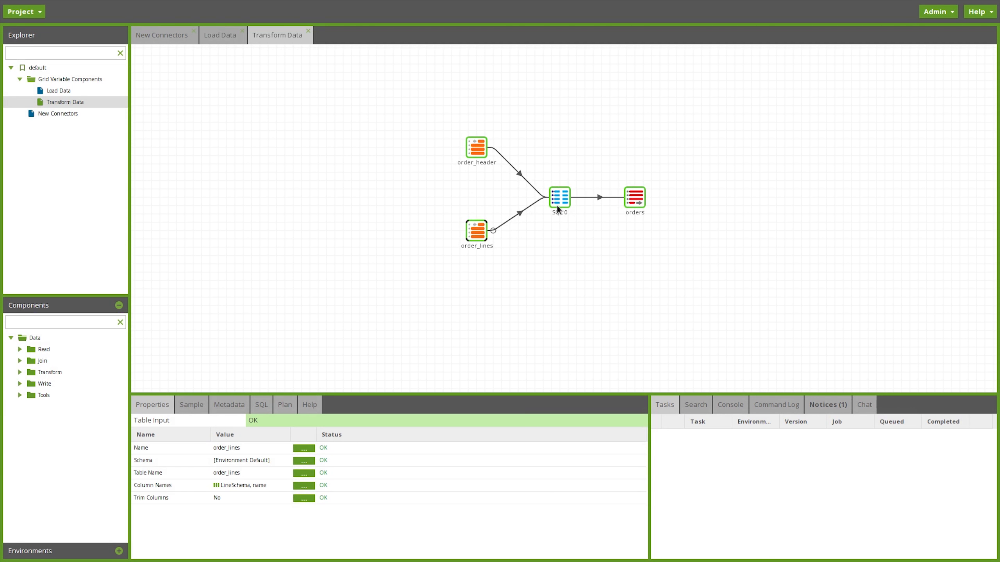
Step: Inspect the grid variable Column Mapping of the orders Table Output component and cancel the edit
left_click(639, 198)
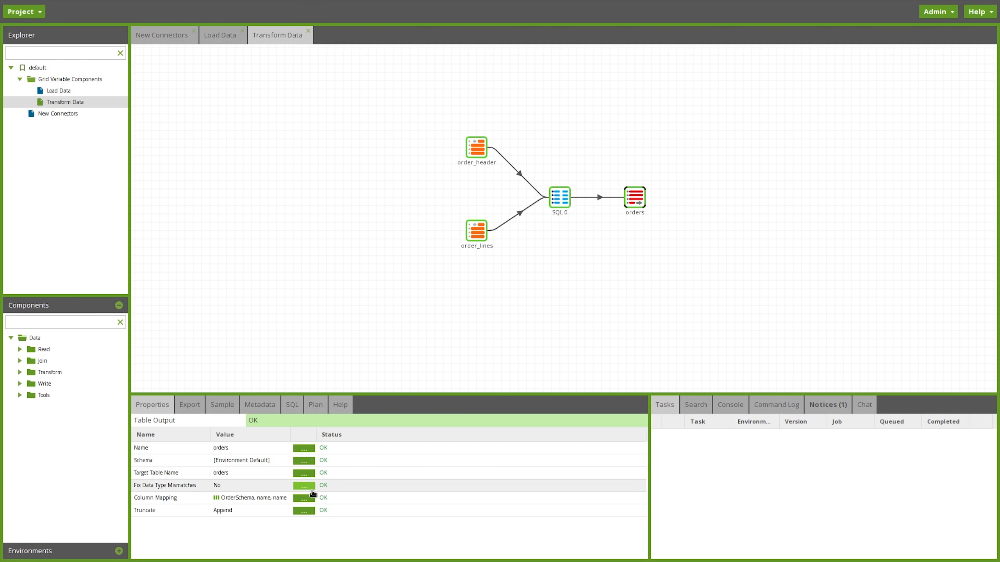
left_click(304, 498)
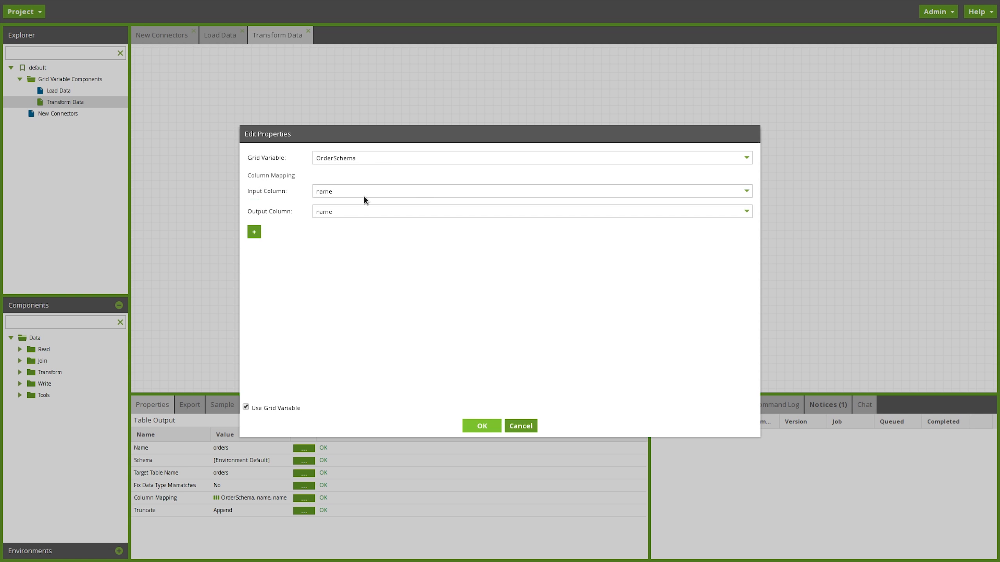
left_click(377, 186)
left_click(381, 182)
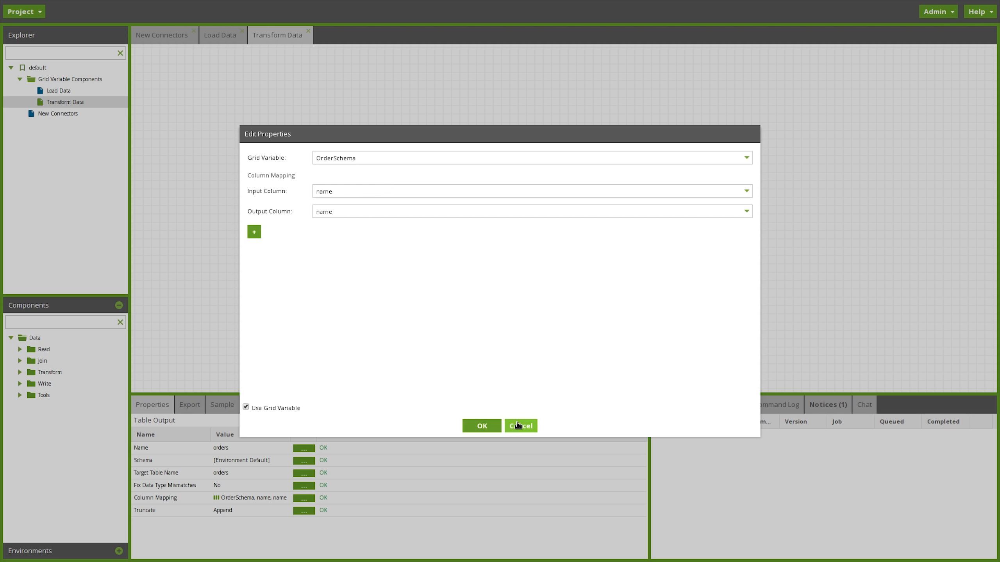
left_click(518, 425)
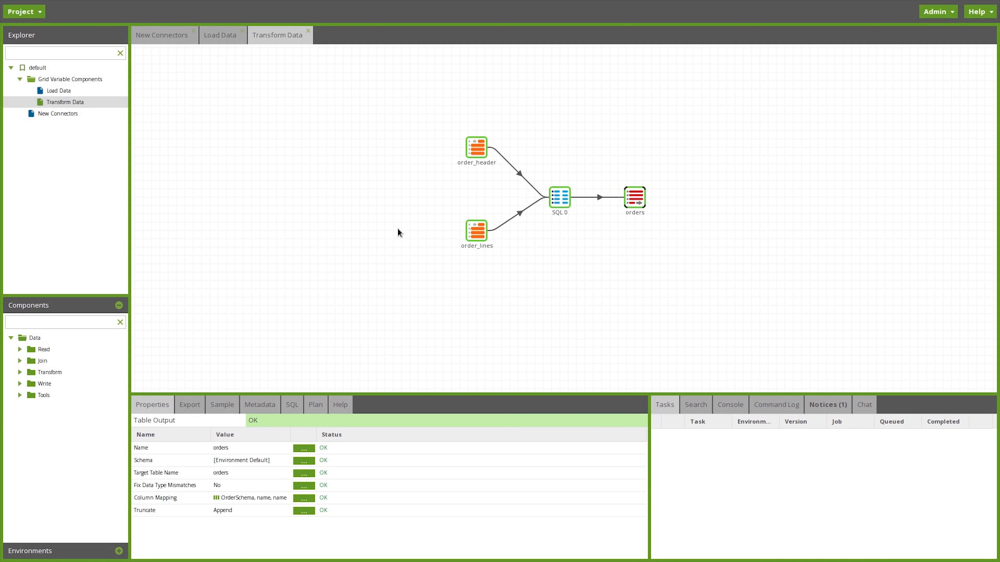
Step: Run the Load Data job and open the detailed view of its run task
left_click(219, 36)
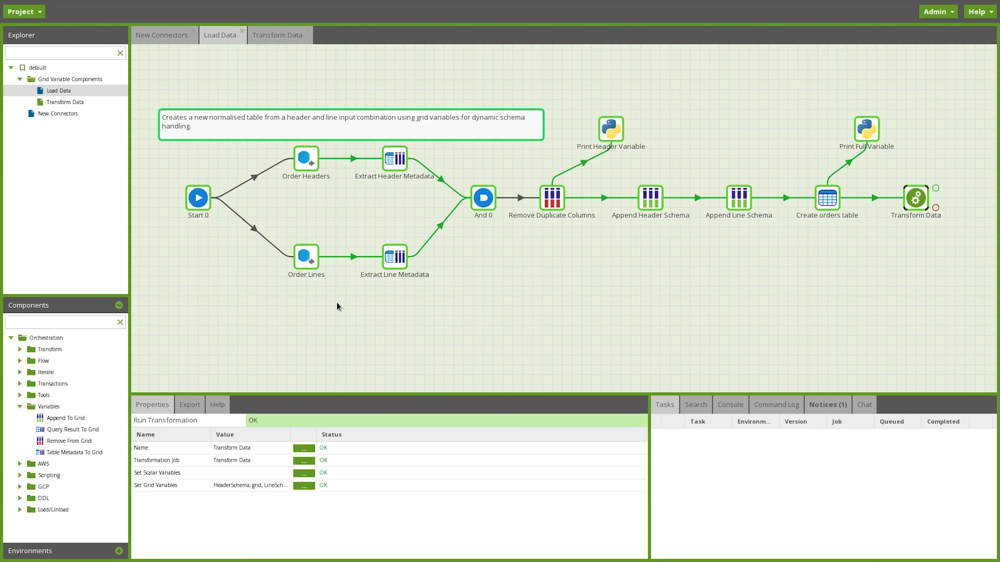
right_click(507, 308)
left_click(528, 323)
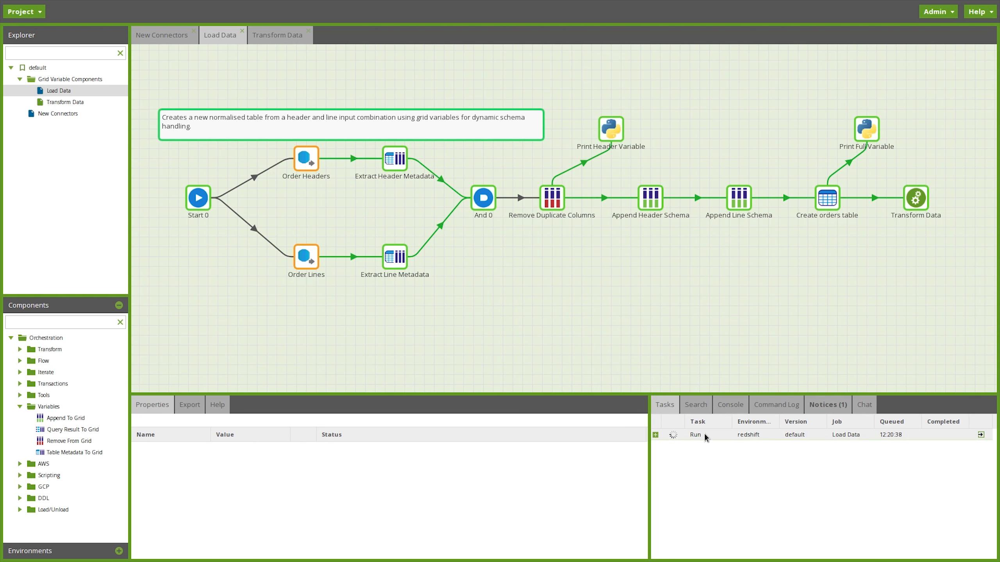
left_click(981, 435)
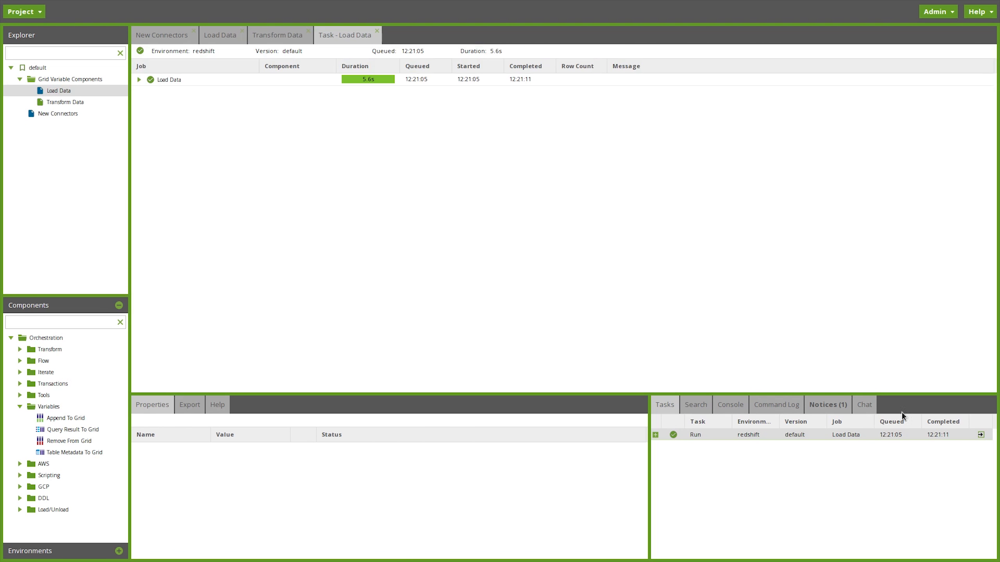
Step: Expand the Load Data task and view the full message of the Print Header Variable component, closing it after reading
left_click(137, 80)
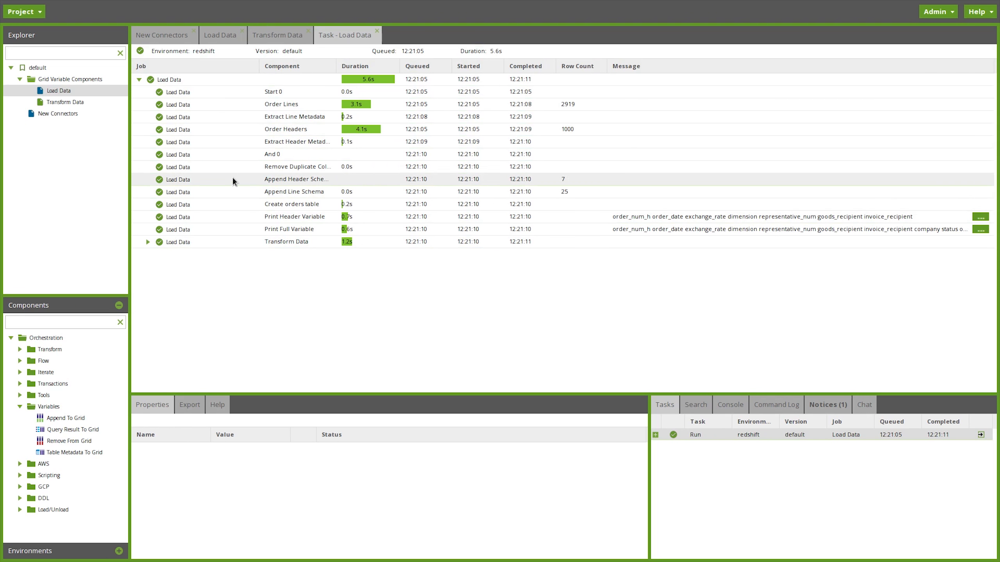
left_click(980, 217)
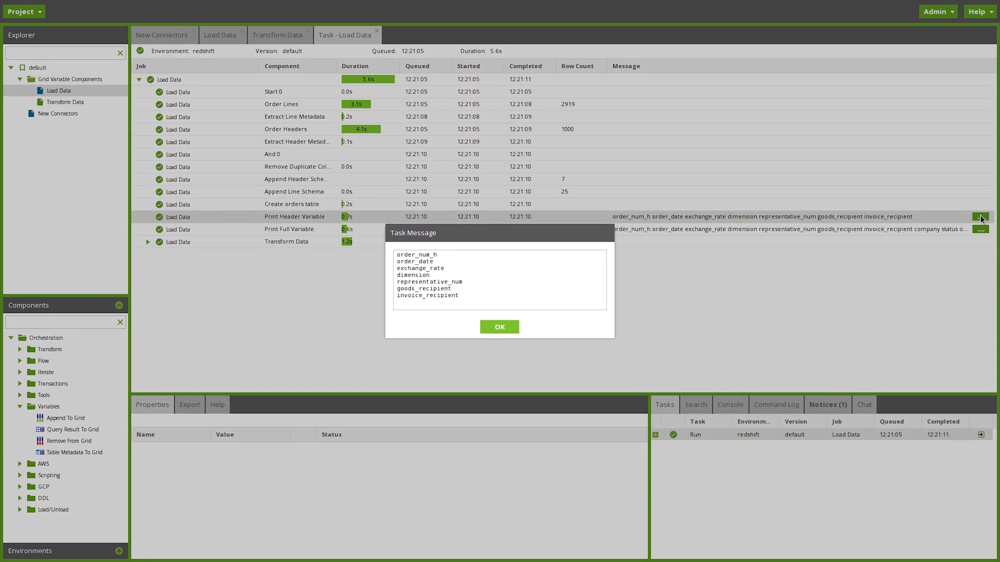
left_click_drag(467, 302, 391, 255)
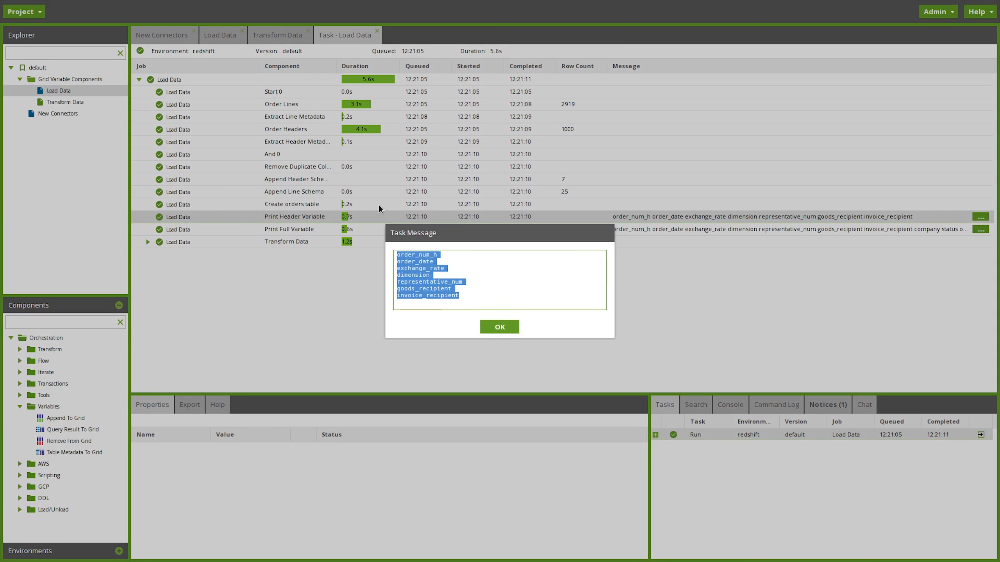
left_click(510, 331)
Step: View the Print Full Variable task message in an enlarged window, close it and expand the Transform Data task entry
left_click(980, 230)
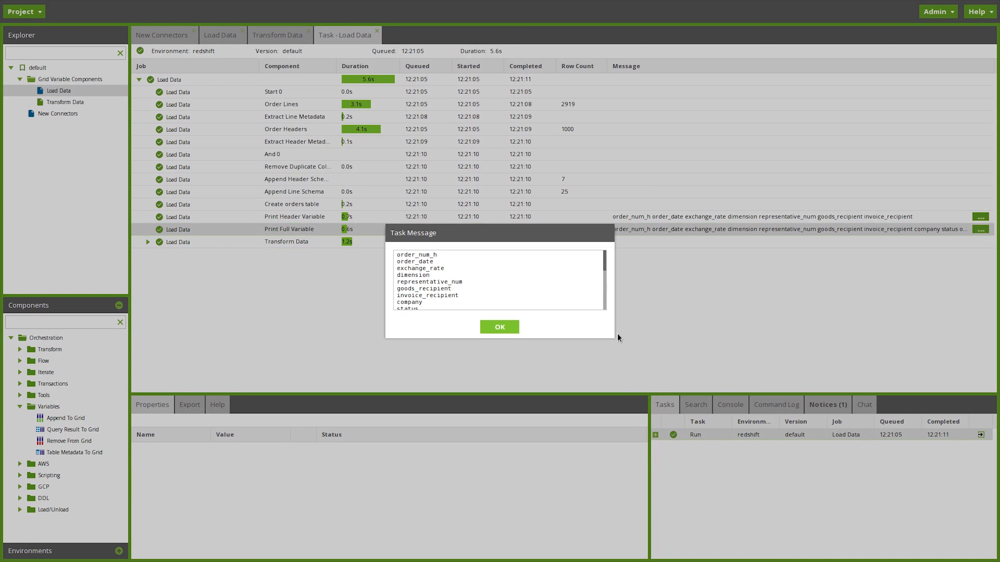
left_click_drag(615, 340, 745, 483)
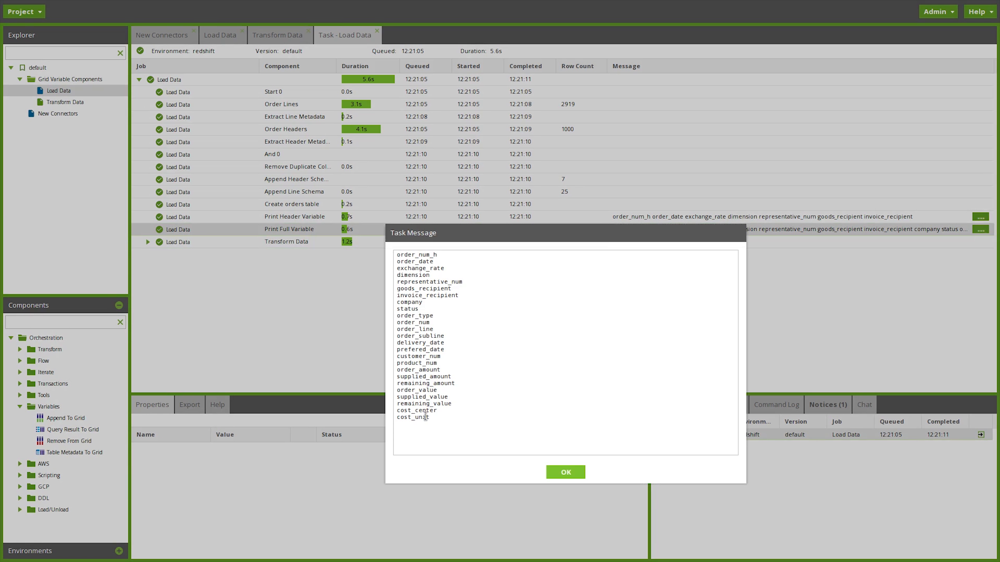
left_click(559, 474)
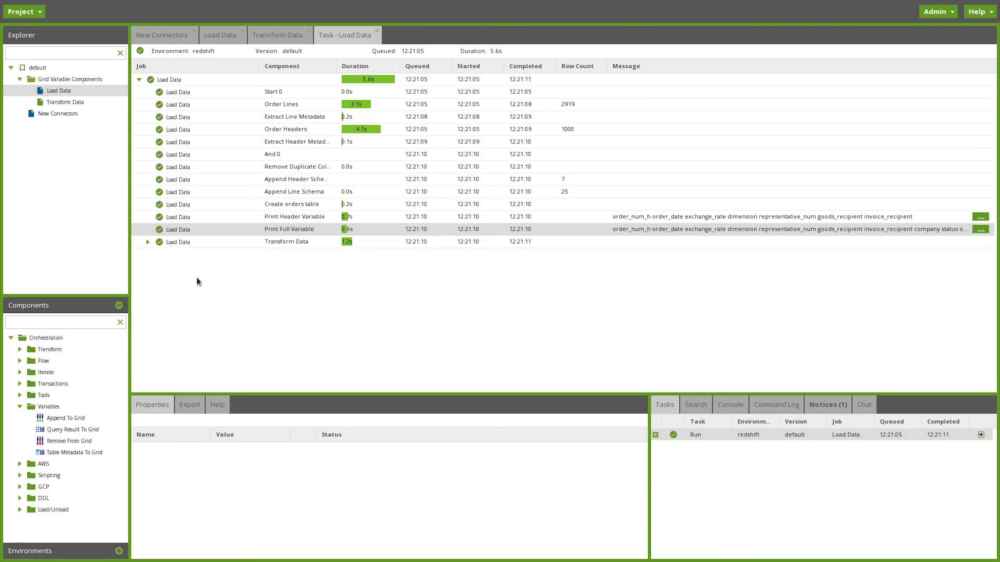
left_click(148, 242)
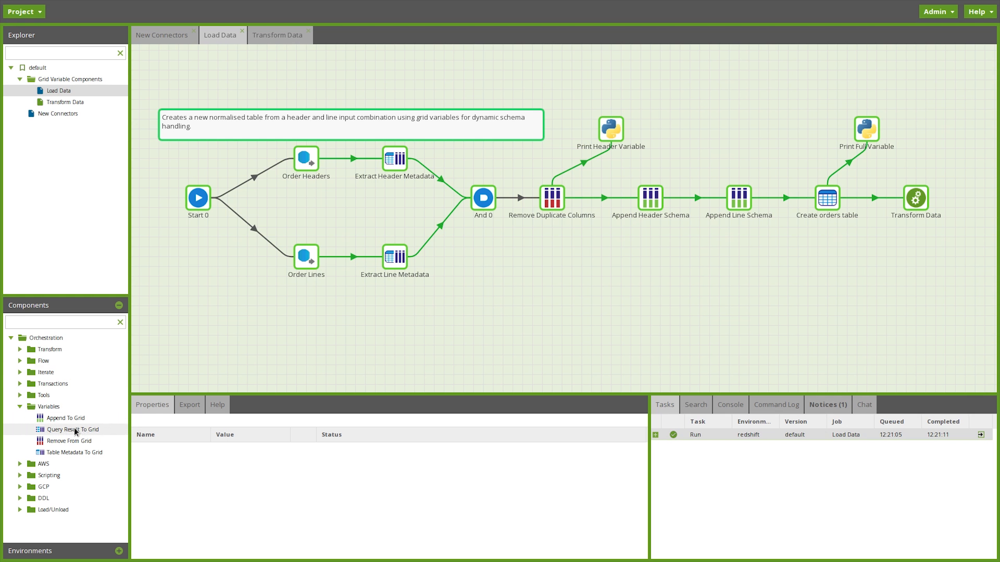
Step: Add a Query Result To Grid component to empty canvas space in the Load Data job and review its properties
left_click_drag(68, 428, 559, 296)
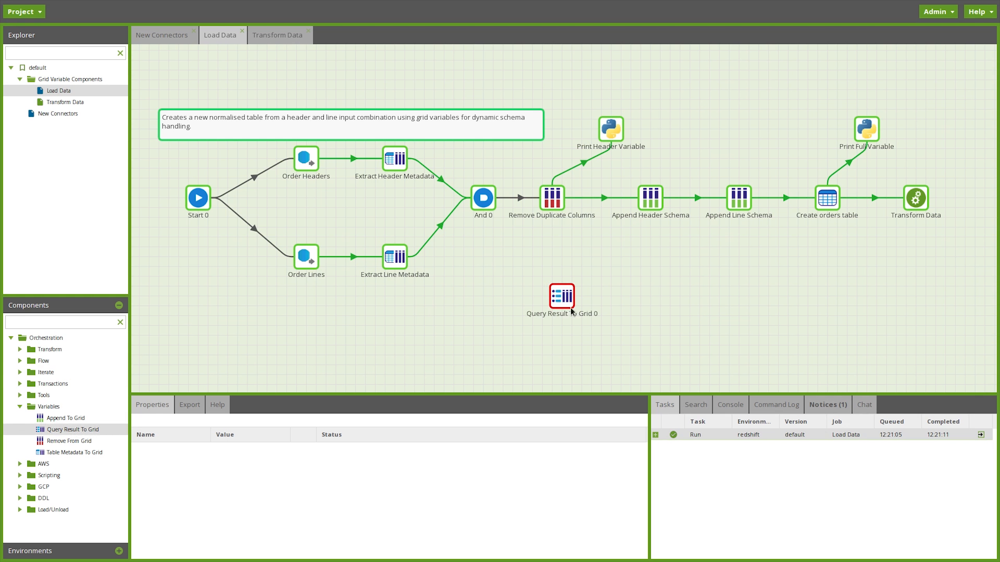
left_click(397, 252)
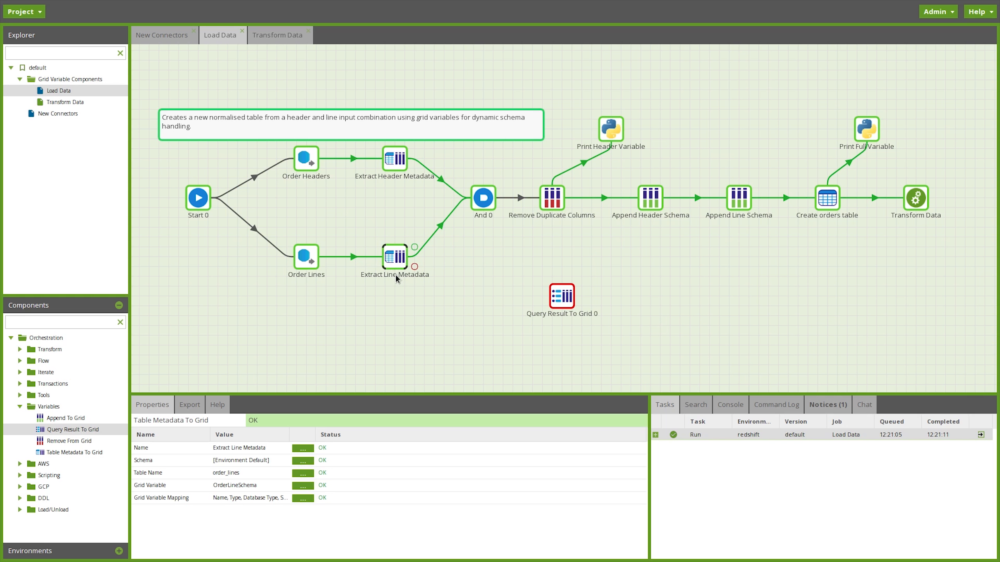
left_click(585, 319)
left_click(563, 297)
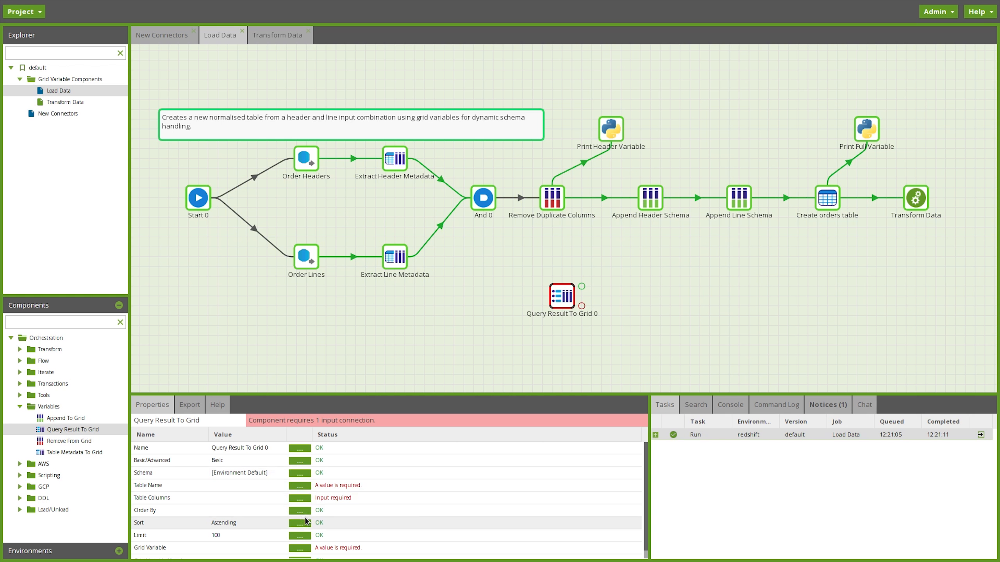
scroll(303, 544, "down", 1)
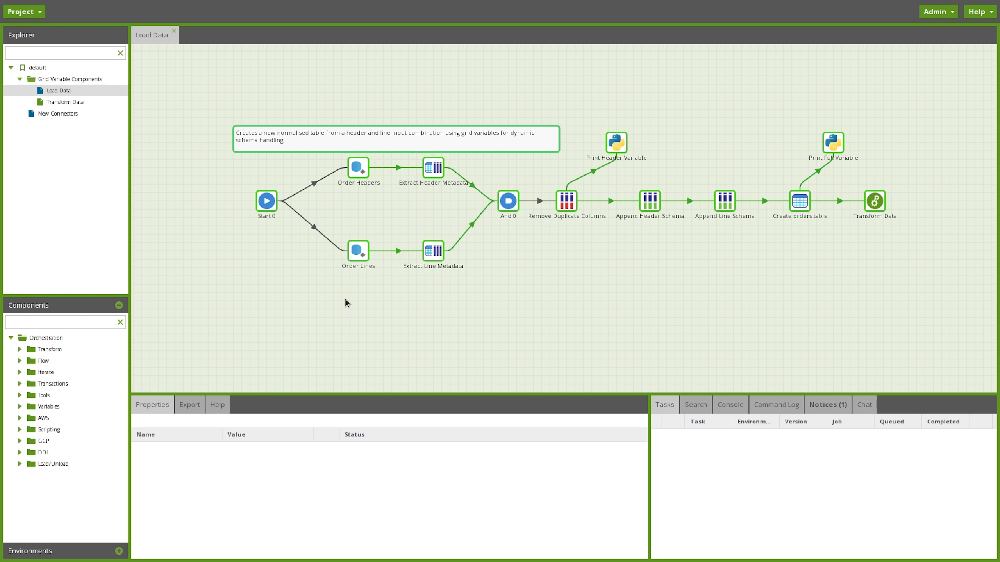
Step: Open the Reader group's permissions and examine the Project permissions for Environment, Schedule and Version, including Version Write
left_click(941, 11)
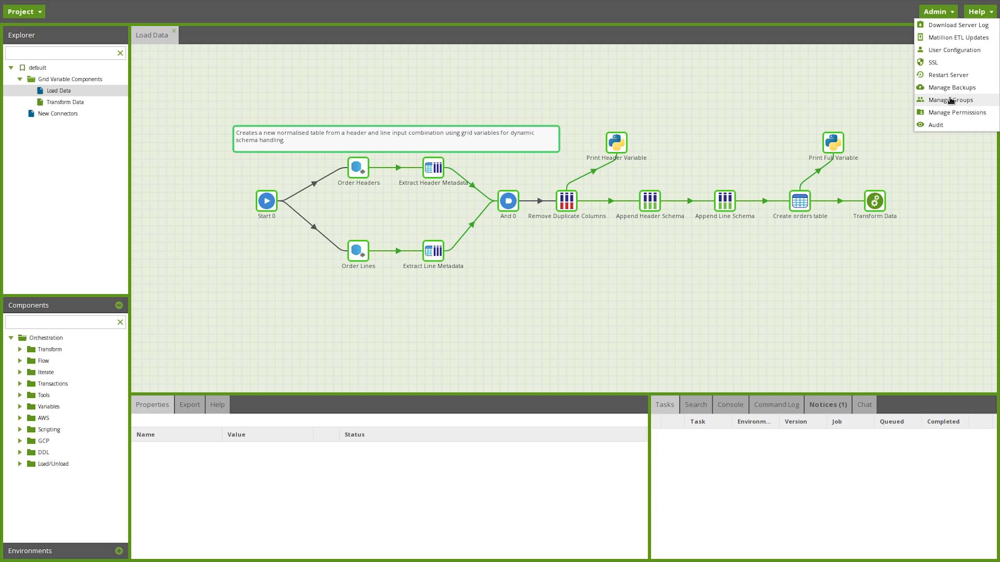
left_click(948, 113)
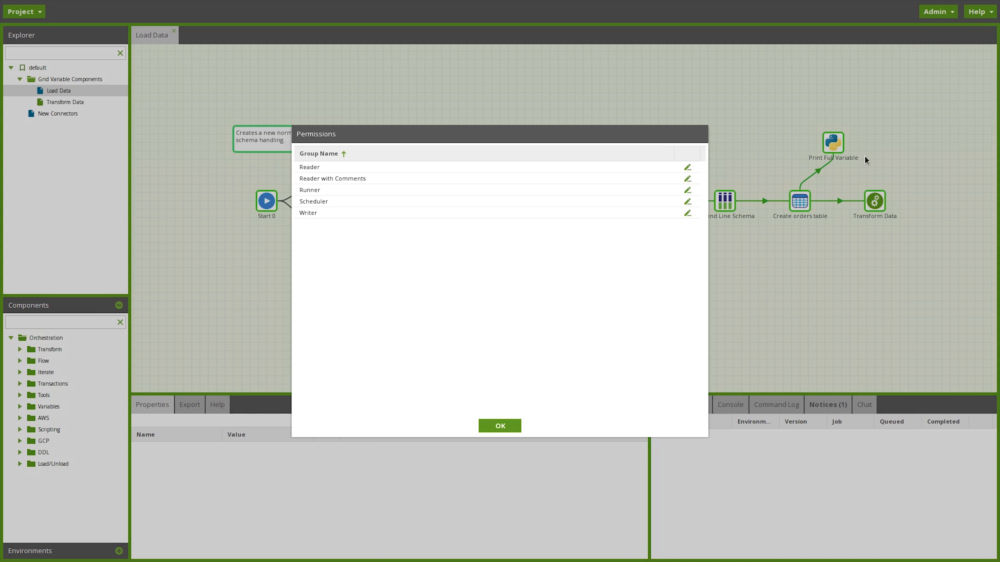
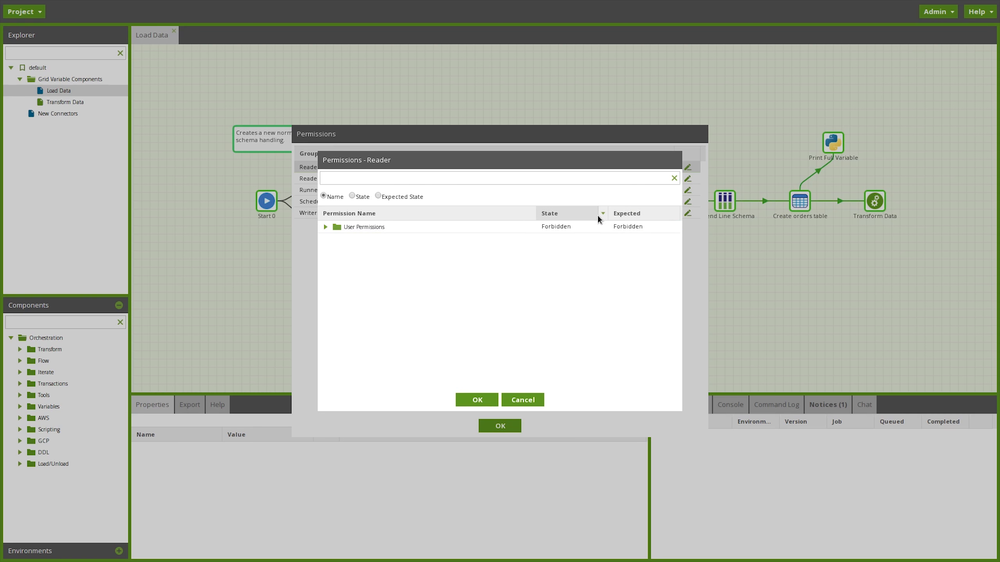
left_click(325, 227)
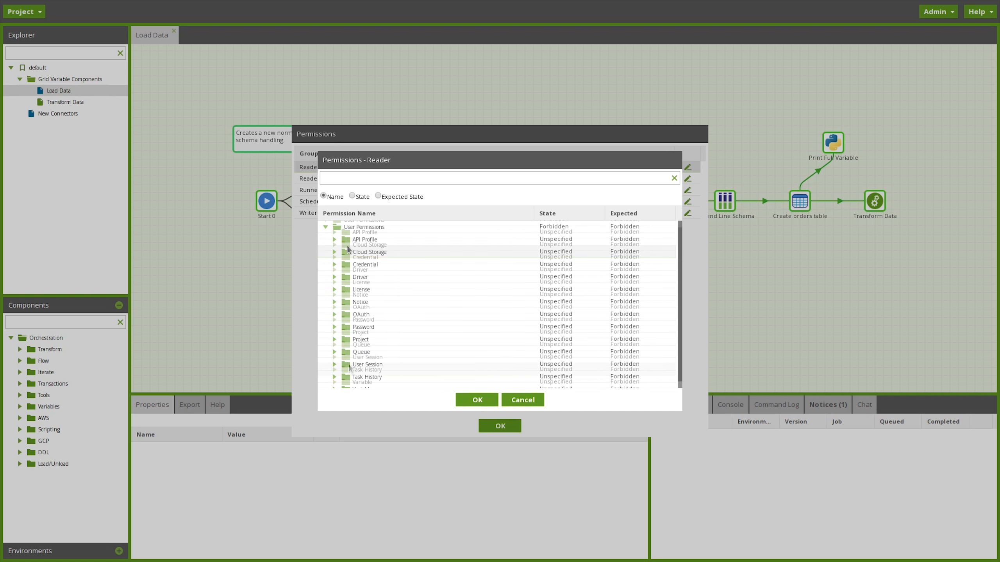
left_click(334, 332)
scroll(348, 348, "down", 2)
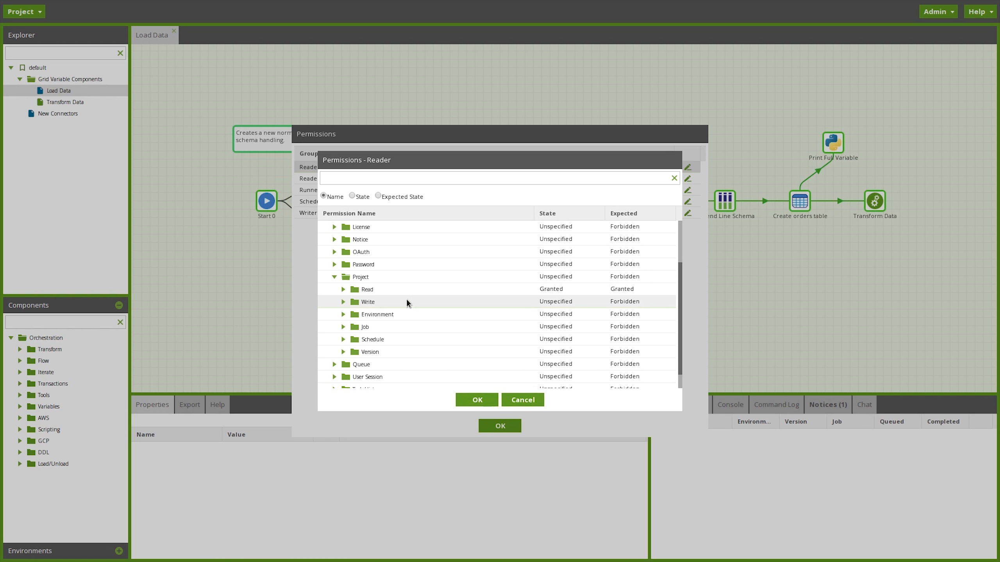
left_click(343, 314)
scroll(366, 327, "down", 1)
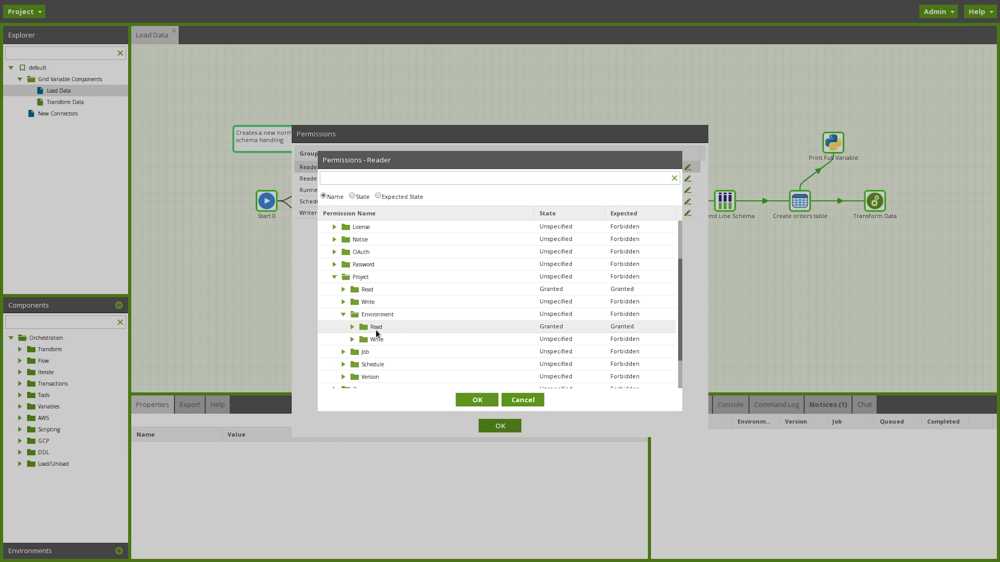
left_click(341, 337)
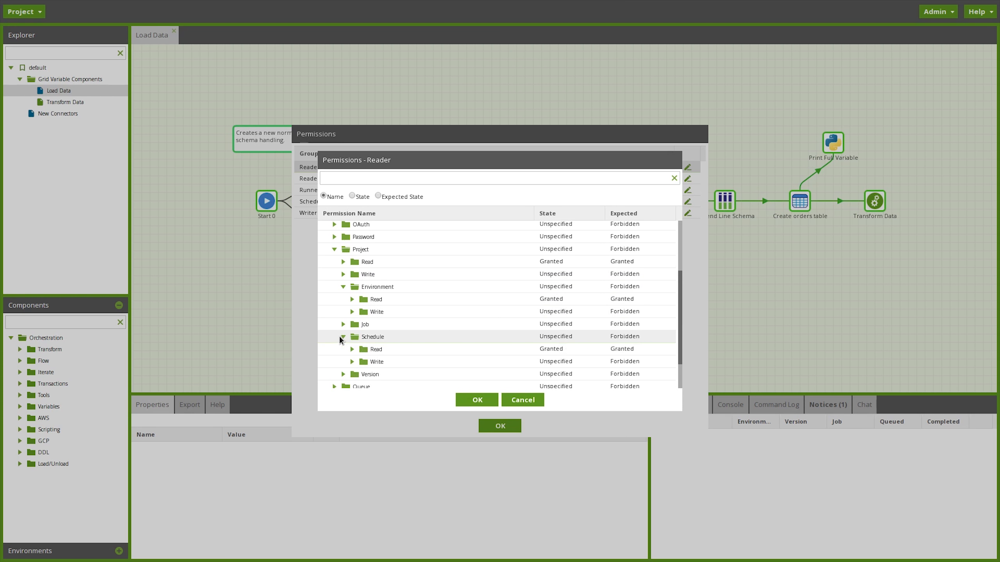
scroll(352, 329, "down", 2)
left_click(343, 333)
left_click(351, 345)
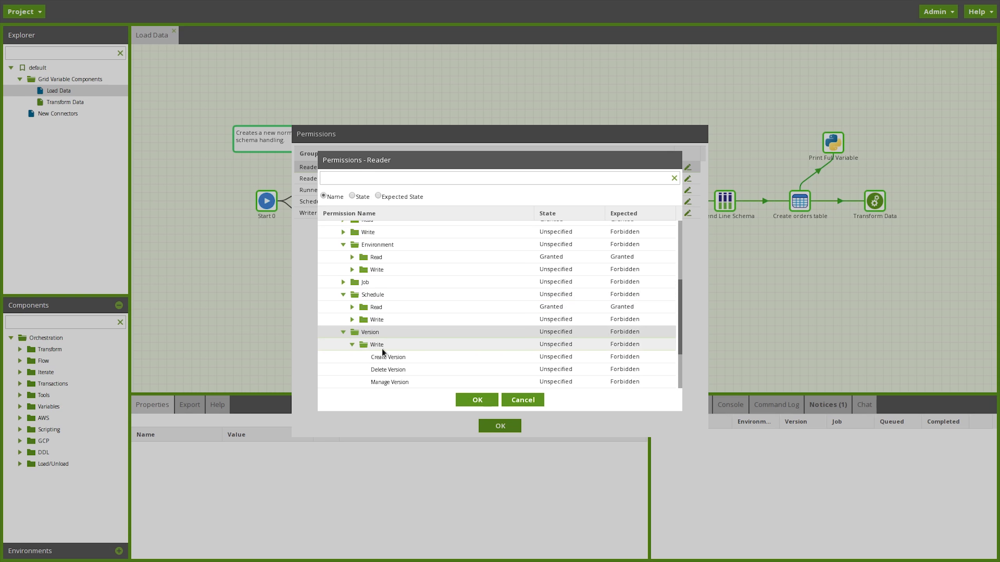
Step: Examine the Reader group's Job permissions down to Component, Orchestration and Write, then close the permissions without changes
left_click(343, 282)
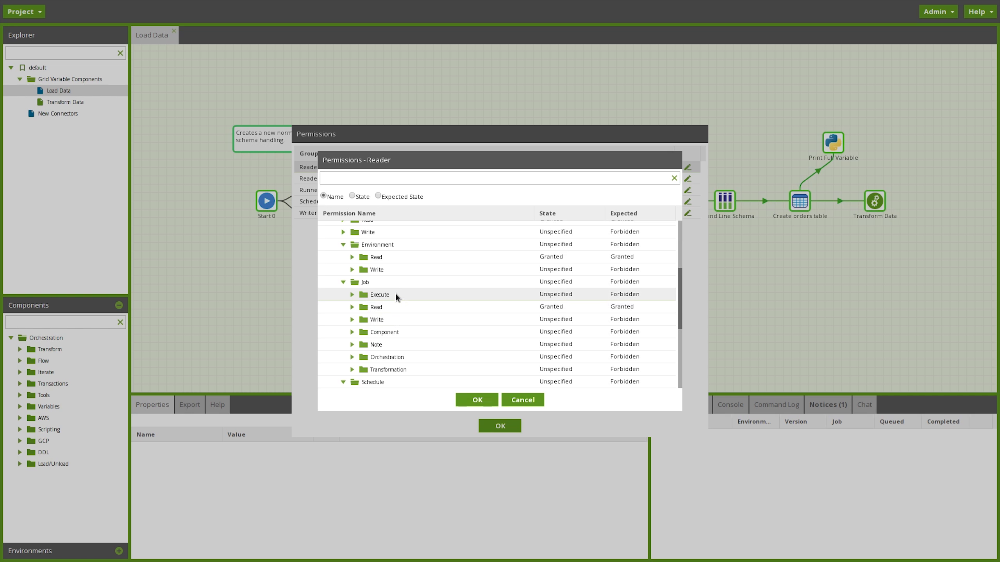
left_click(353, 332)
scroll(389, 346, "down", 1)
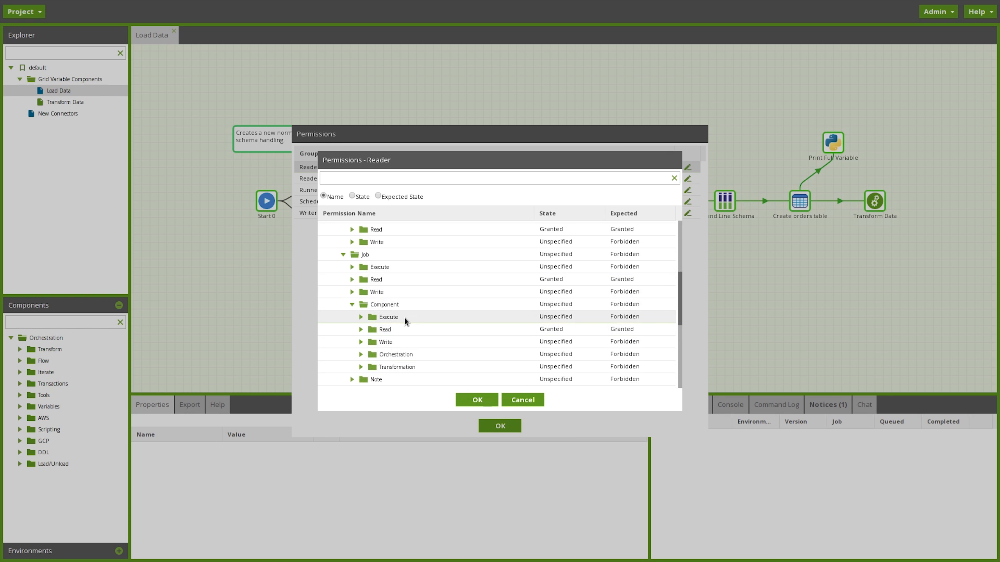
left_click(360, 355)
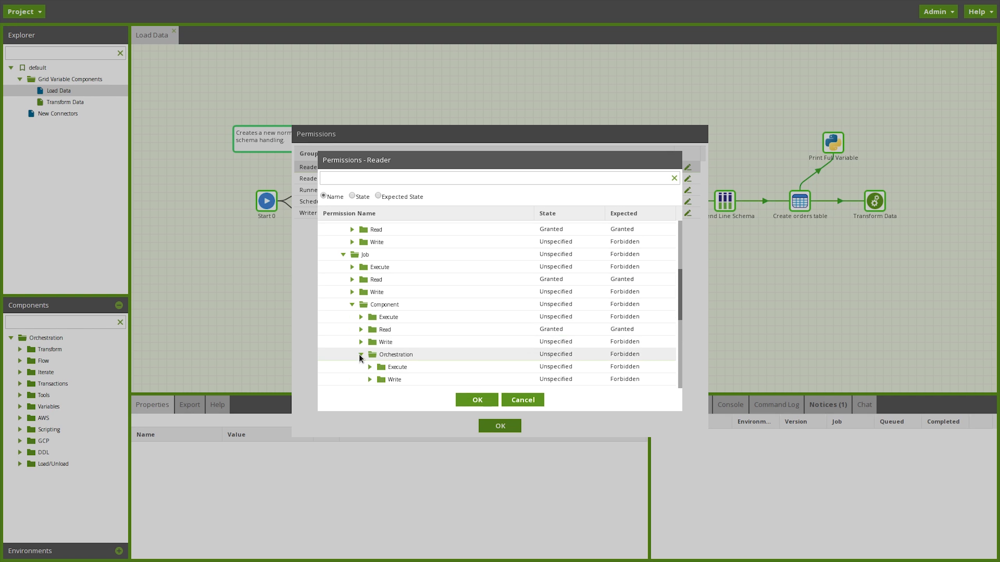
scroll(392, 342, "down", 2)
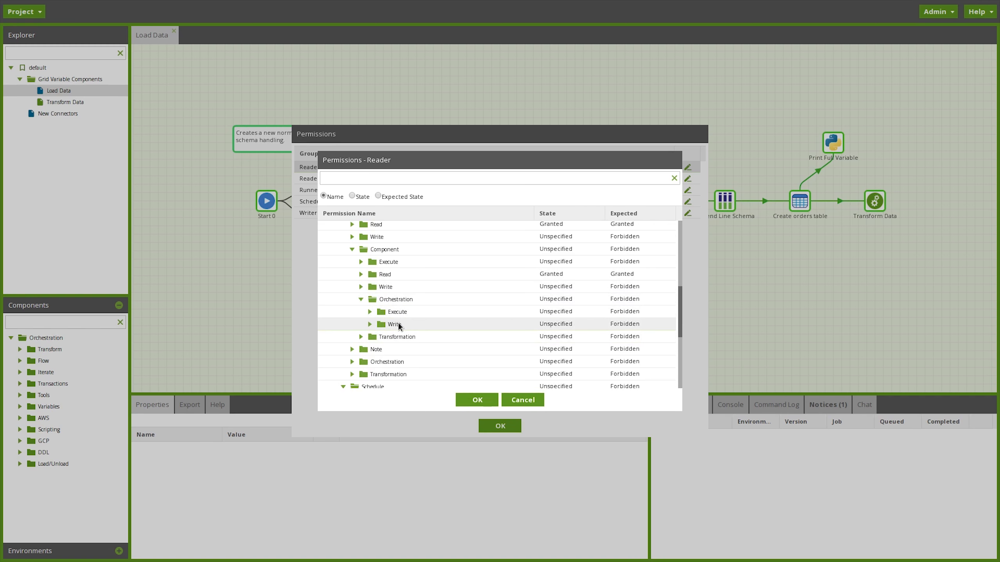
left_click(370, 324)
scroll(433, 334, "down", 2)
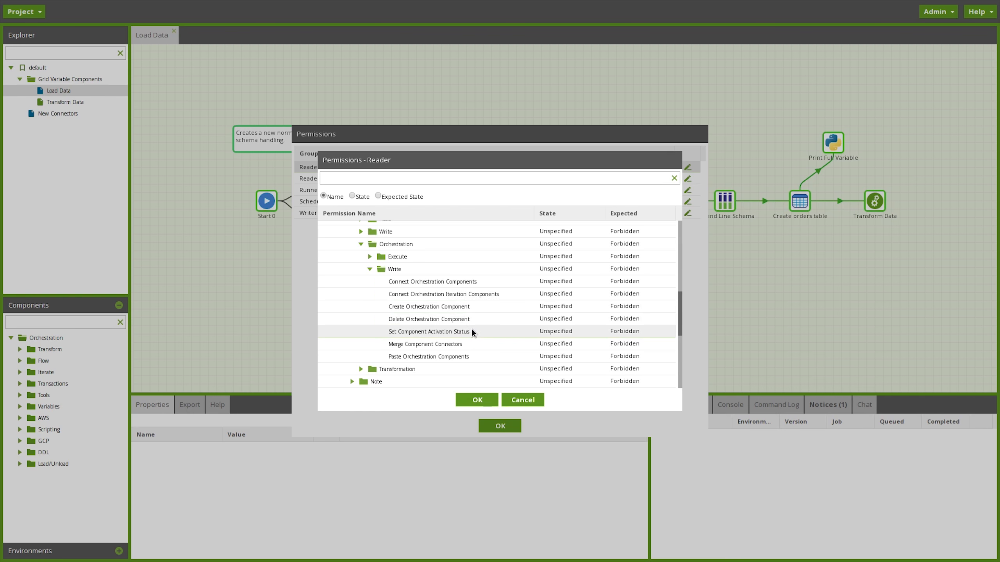
scroll(472, 328, "up", 4)
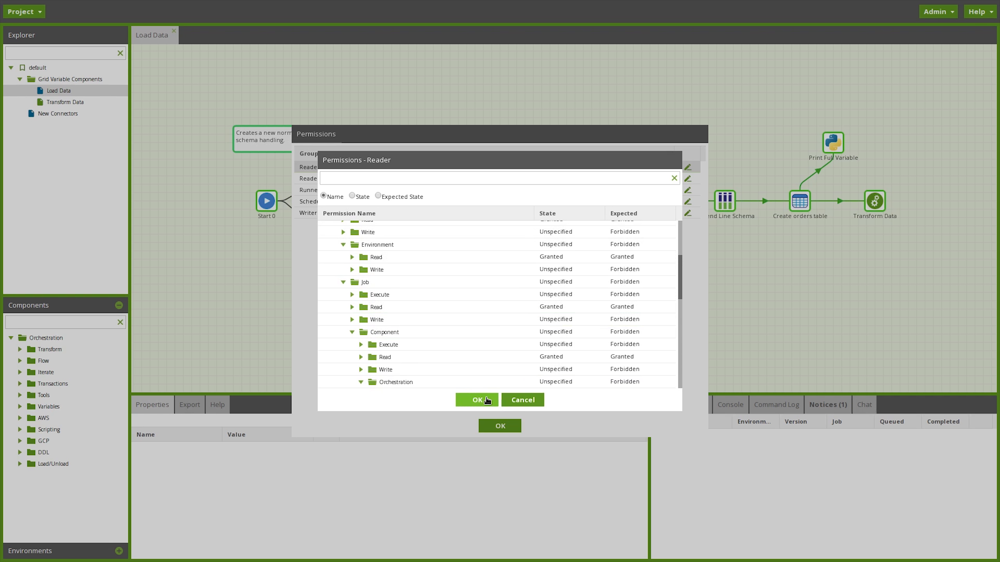
left_click(487, 401)
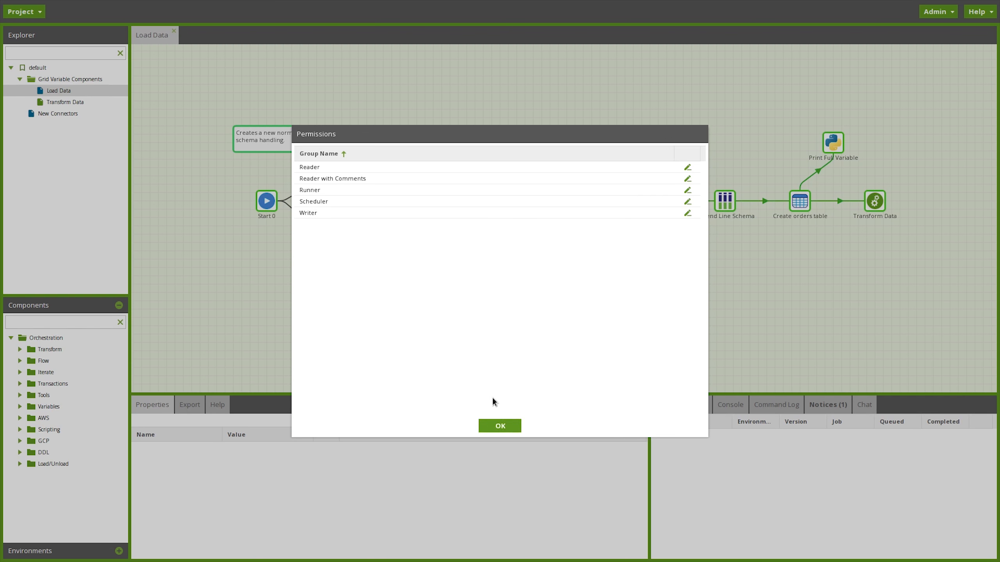
left_click(503, 426)
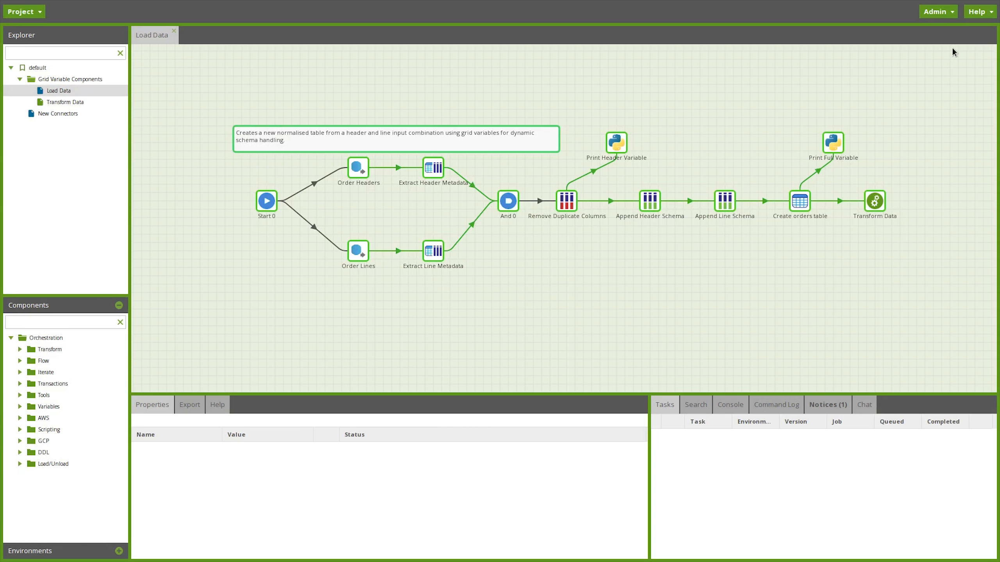
Step: Inspect the listed user's permission group membership, cancel the edit and close the group management
left_click(937, 12)
left_click(950, 100)
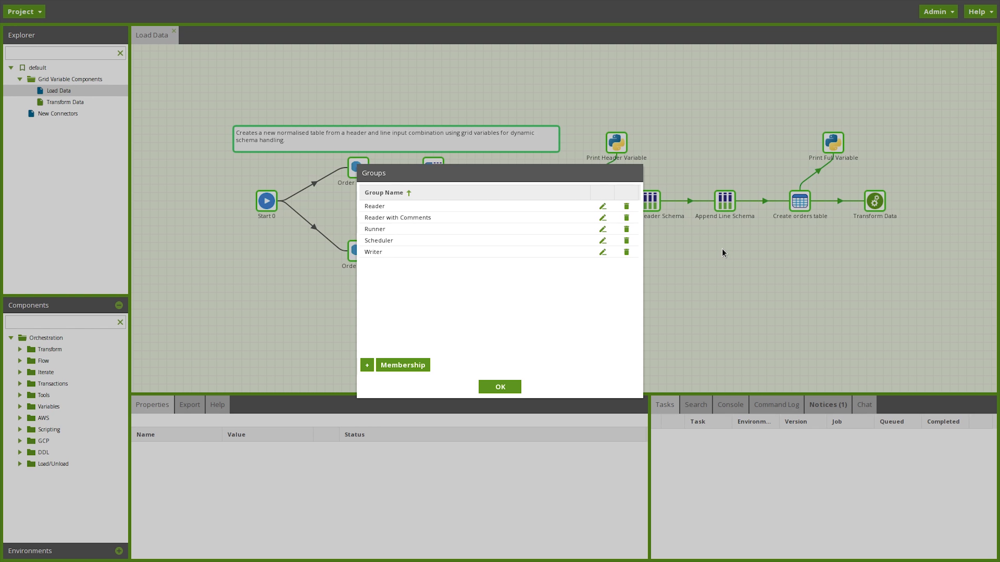
left_click(412, 365)
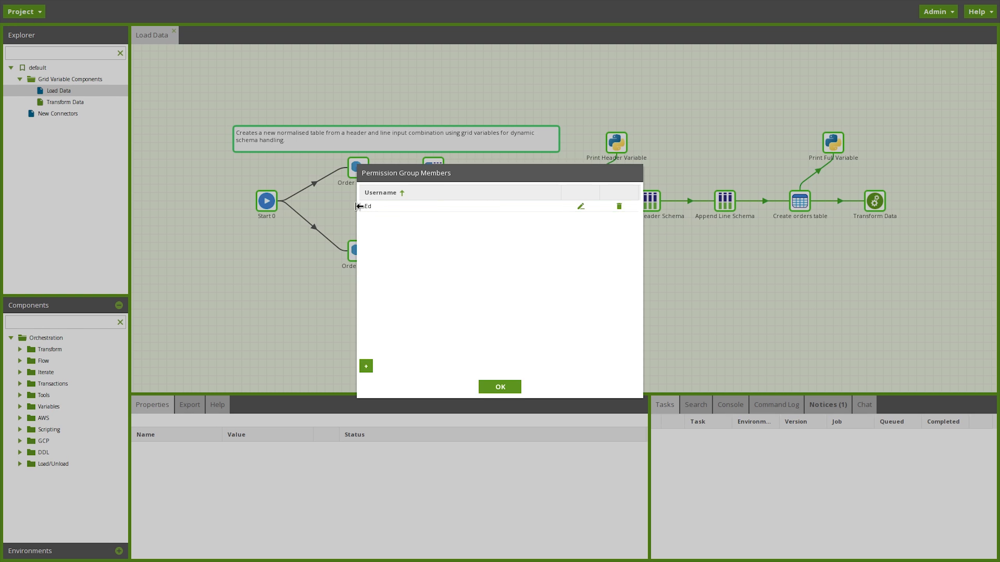
left_click(582, 208)
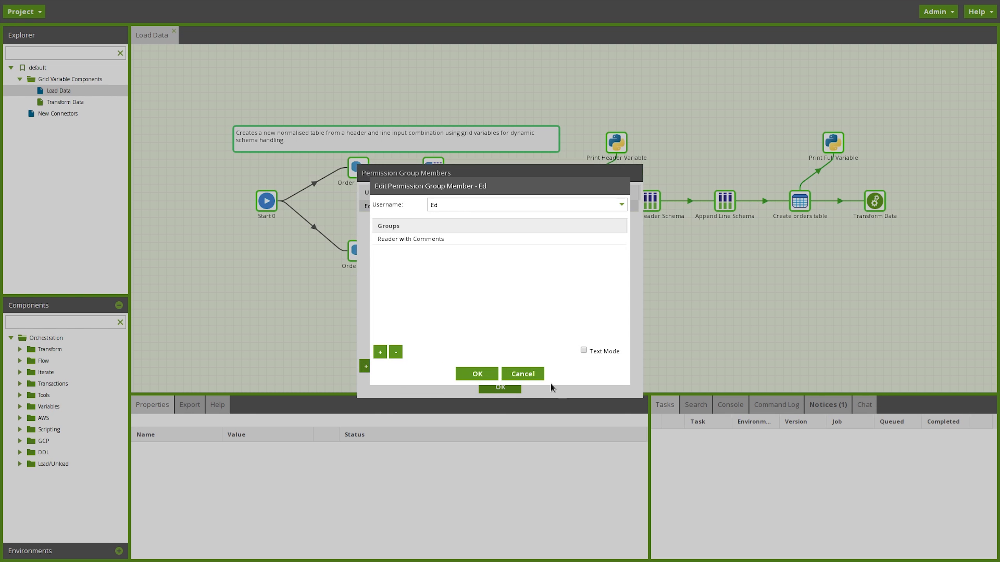
left_click(524, 375)
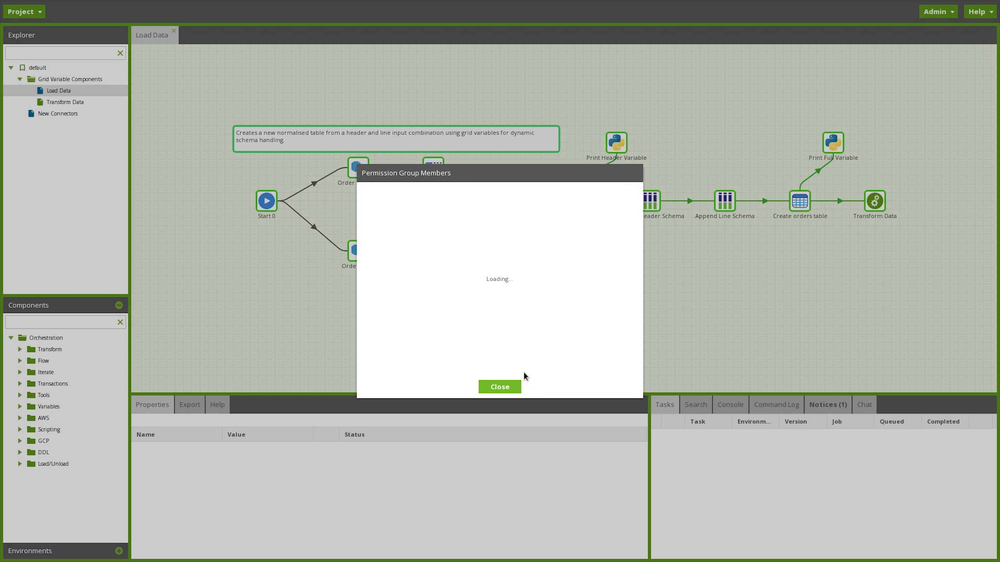
left_click(519, 385)
left_click(500, 387)
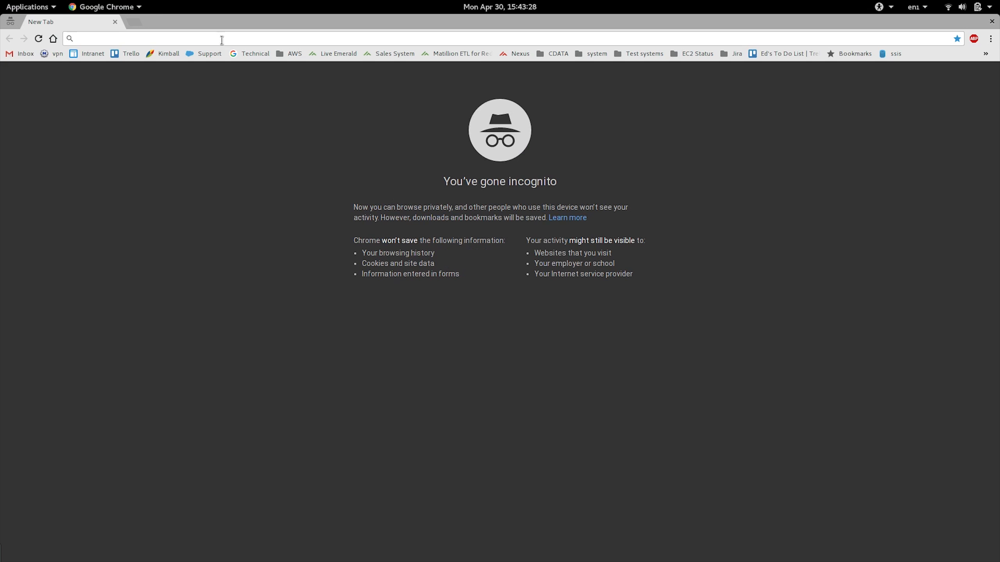
Step: In an incognito Chrome window, open 10.12.2.93/#Release%20Video/1-32/default/Load%20Data and log in with the group member's username and password
type("http://10.12.2.93/#Release%20Video/1-32/default/Load%20Data")
key("Return")
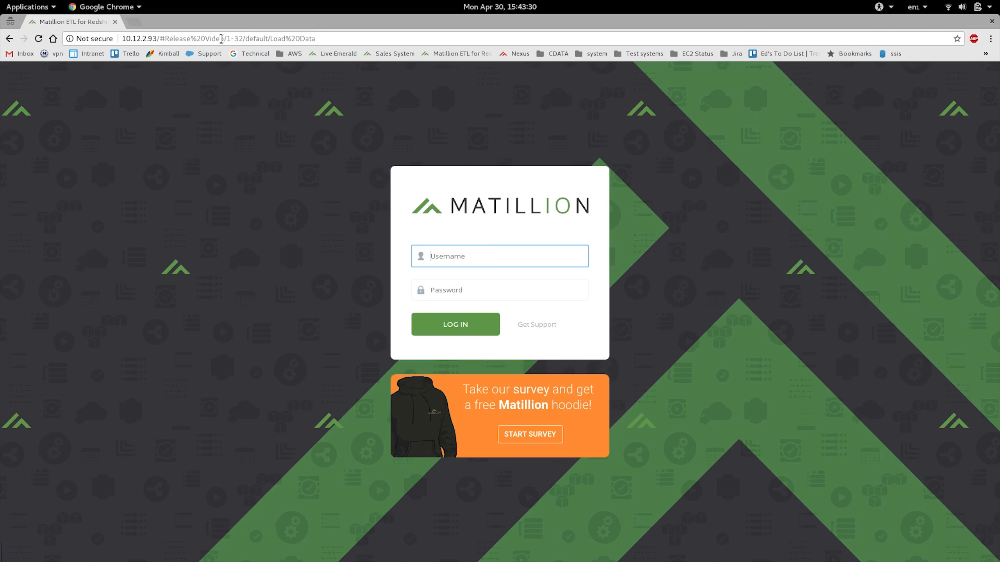
type("Ed")
key("Tab")
key("shift+Tab")
key("Tab")
type("••••••••")
key("Return")
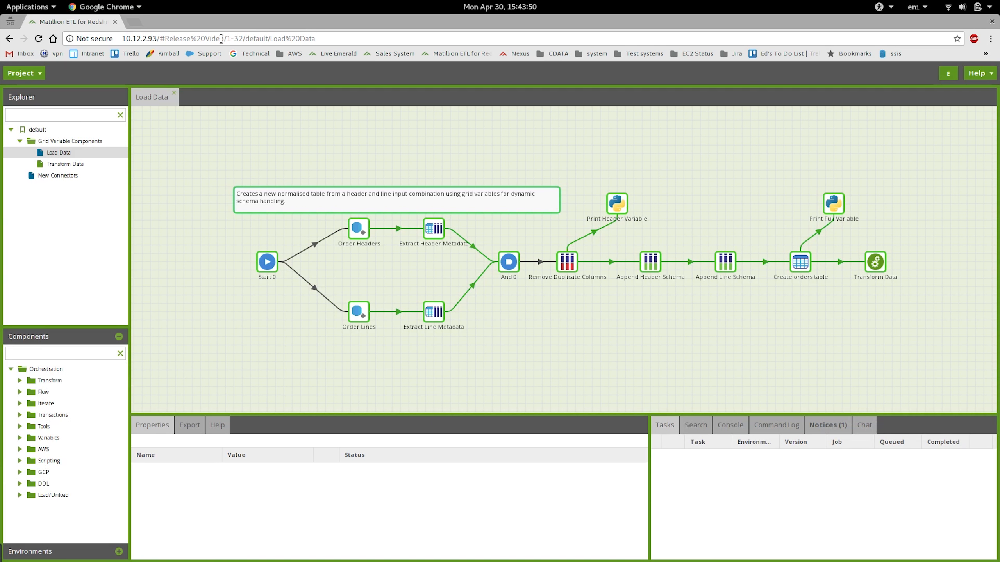
Step: Check which project commands are available to the restricted user and try to move the Start 0 component in the Load Data job
left_click(28, 74)
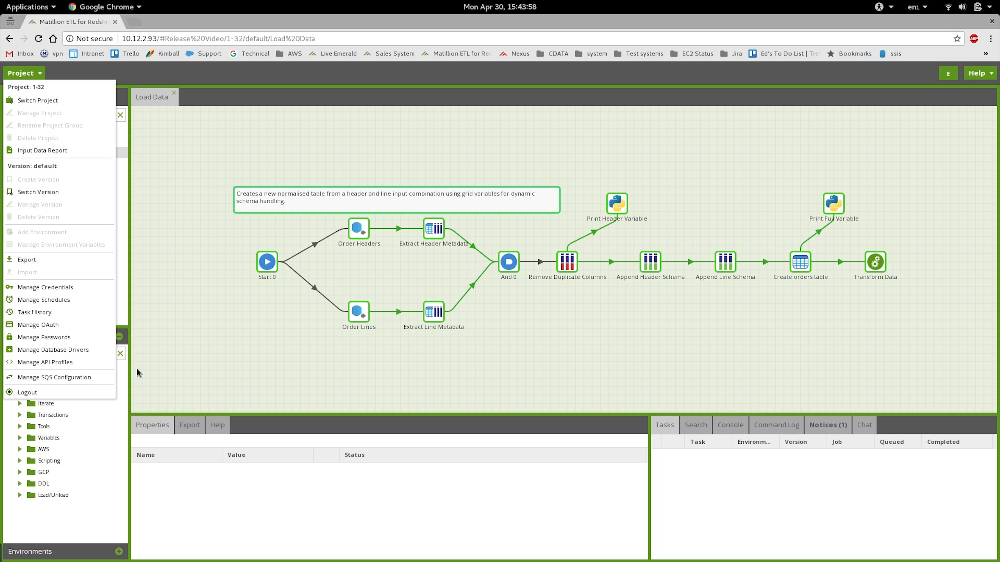
left_click(157, 149)
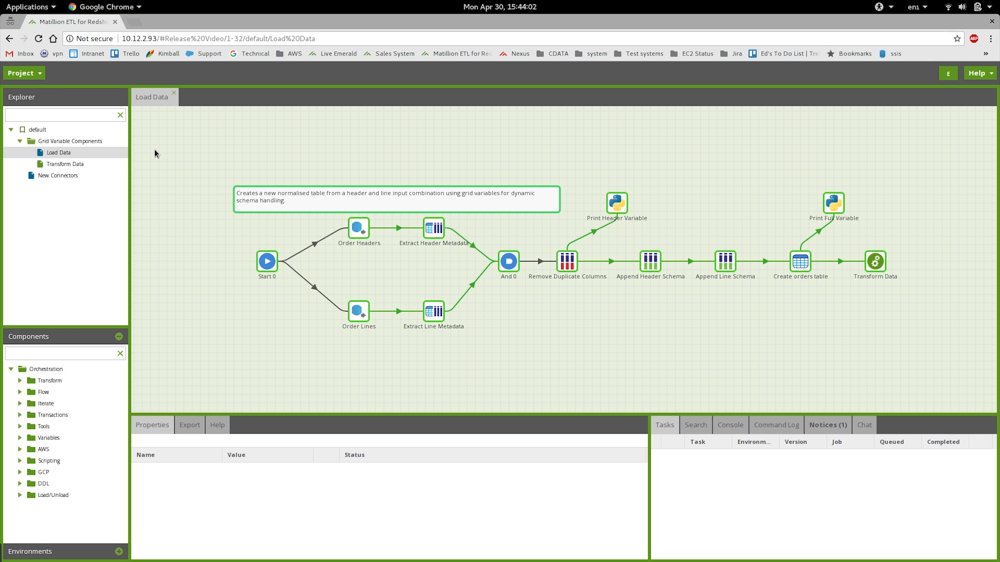
left_click_drag(254, 265, 238, 290)
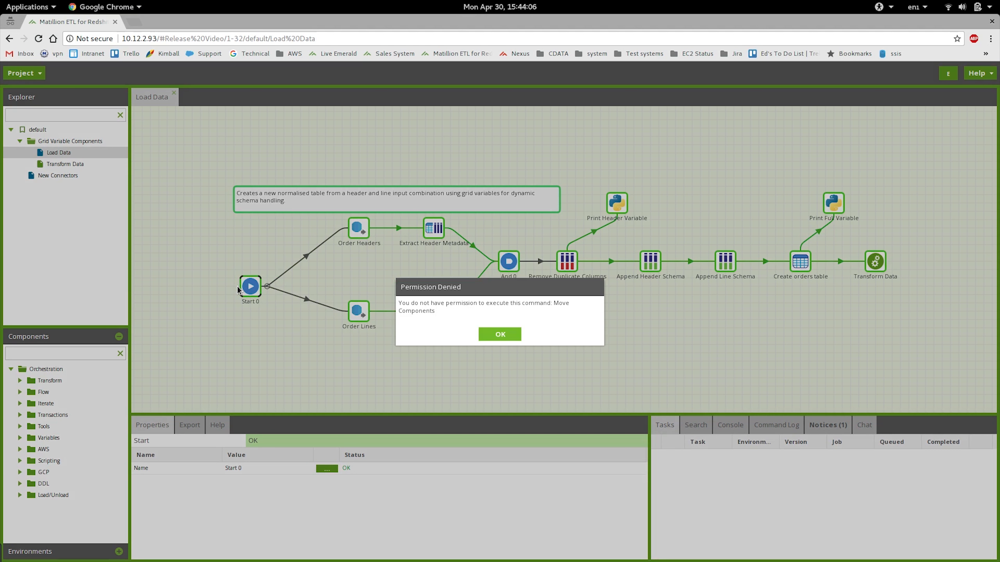
left_click(38, 130)
left_click(496, 335)
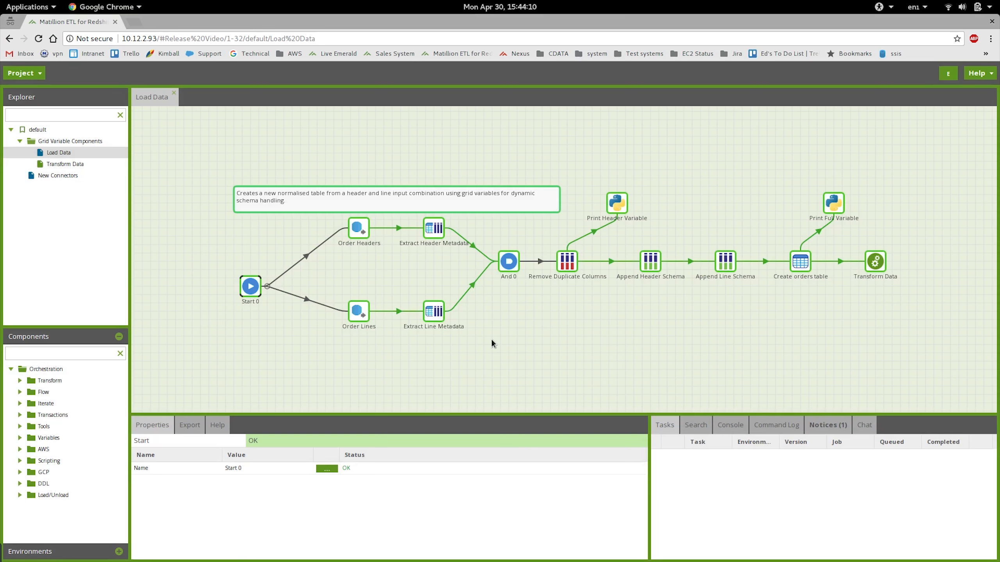
Step: Try to create a folder named "new folder" under the default version as the restricted user
right_click(46, 138)
left_click(68, 139)
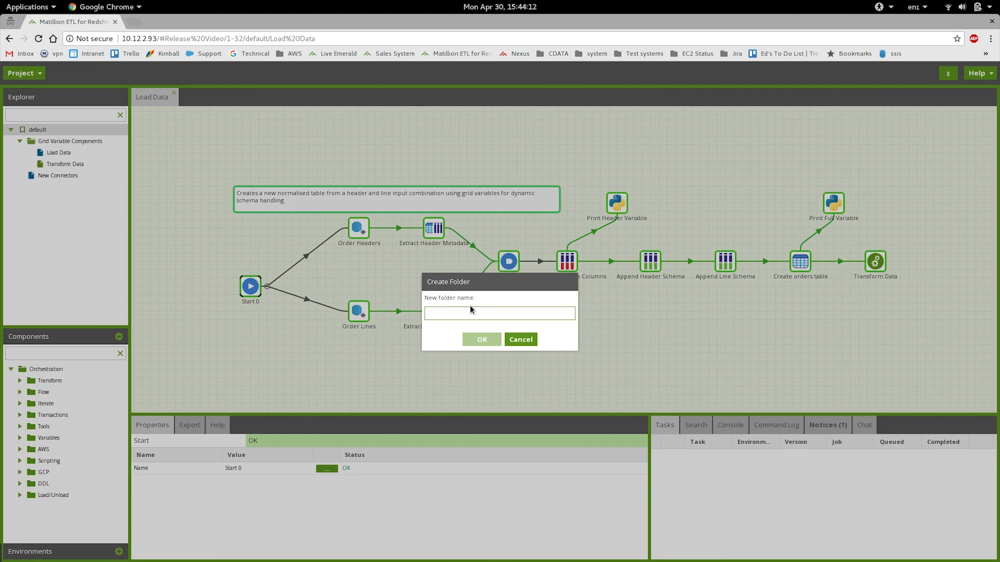
type("new folder")
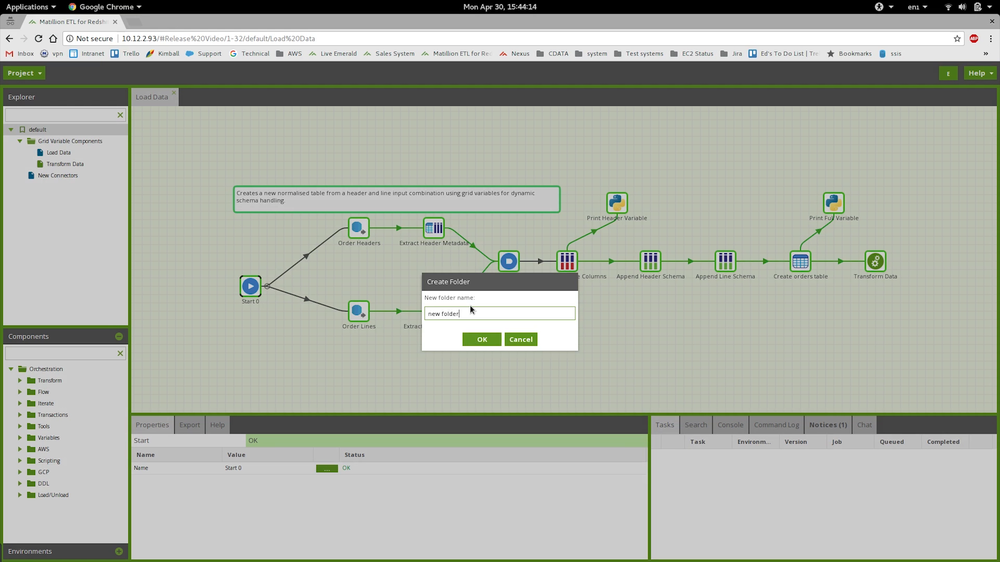
left_click(482, 339)
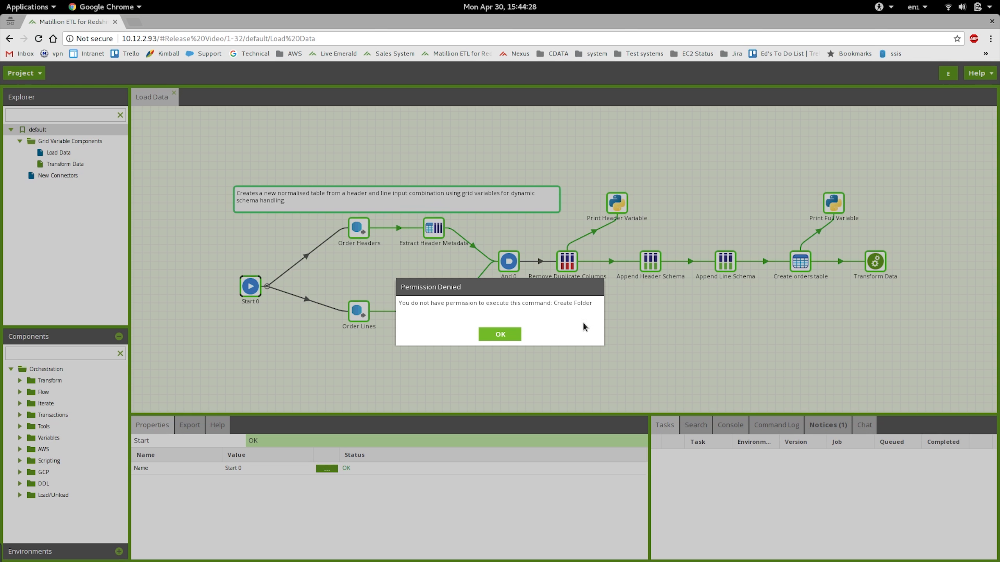
left_click(510, 337)
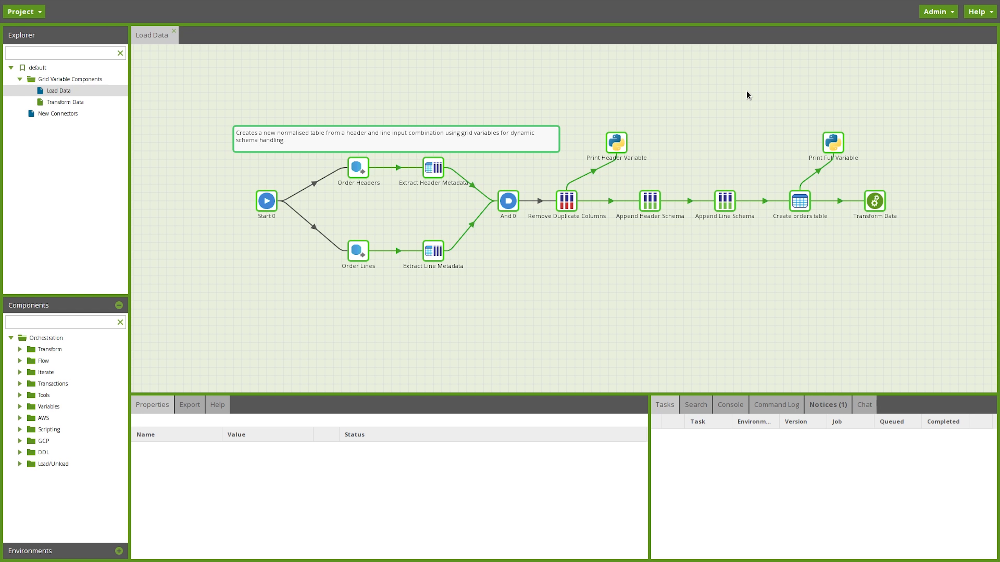
Step: Back in the administrator session, open the schedule management and examine the daily schedule's Run Now option
left_click(28, 12)
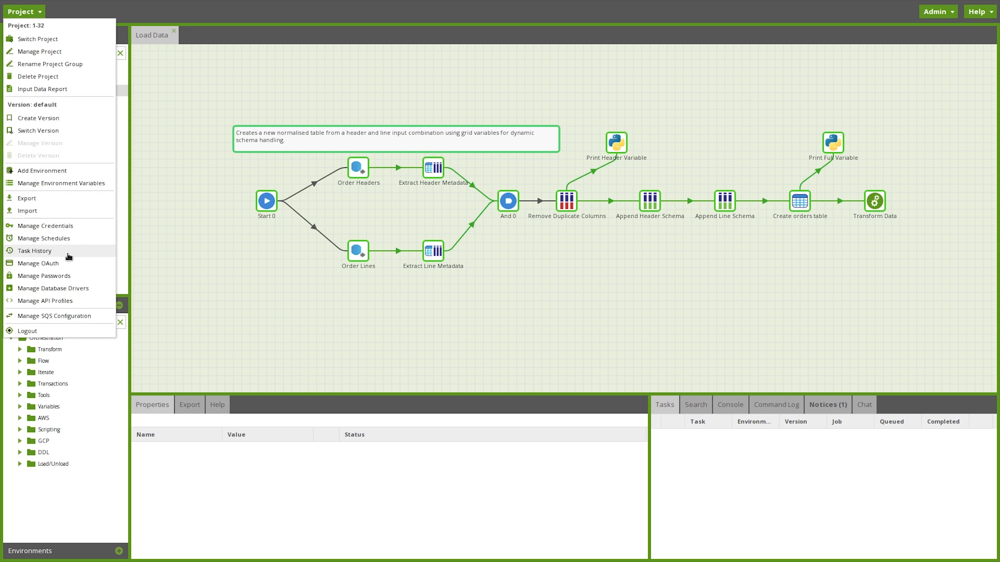
left_click(63, 238)
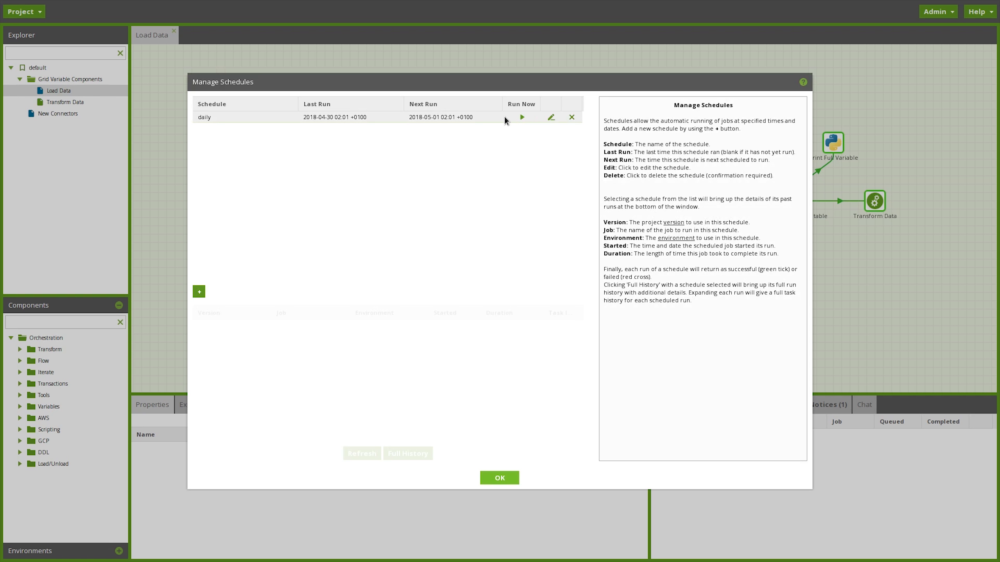
left_click(484, 119)
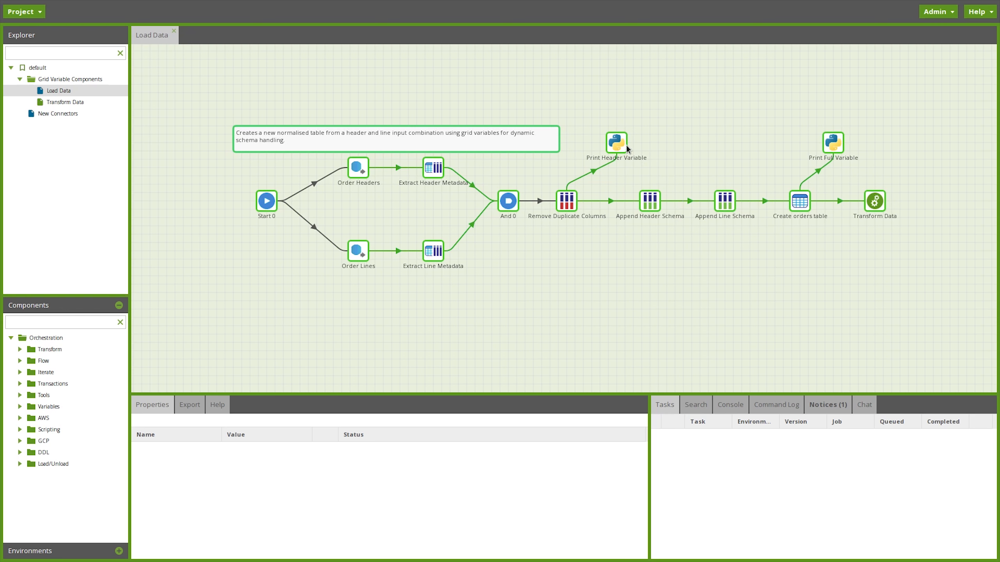
Step: Open the Print Header Variable component's Python script, examine its grid variable code and close the editor
left_click(616, 140)
double_click(616, 140)
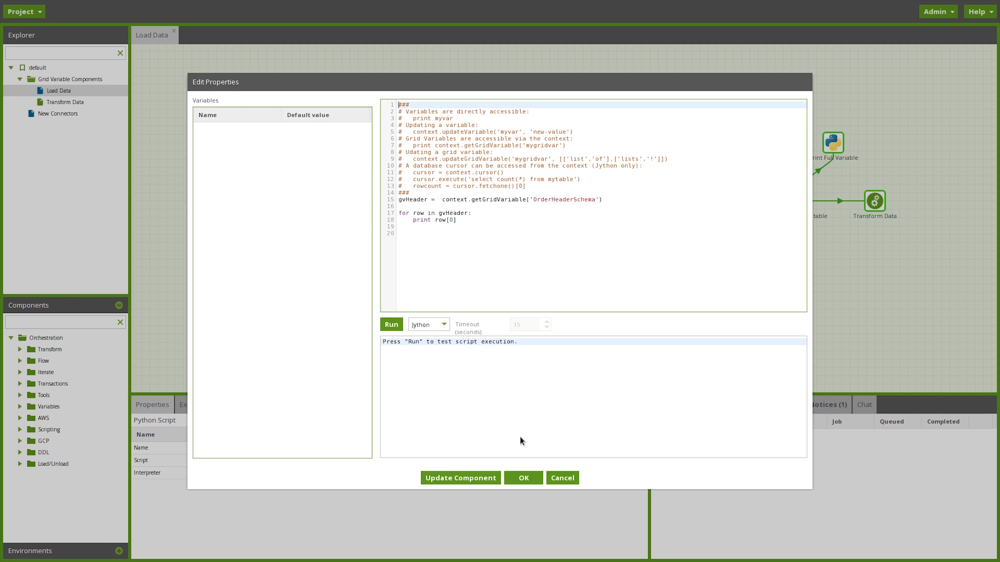
left_click(525, 478)
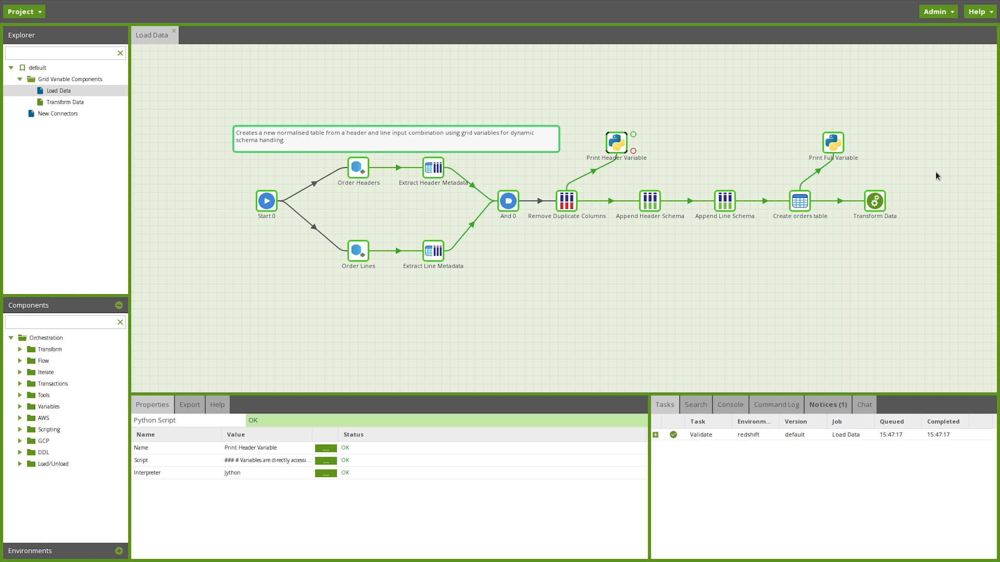
Step: In the User Configuration, set the security configuration to External and open the Encryption Key choices for the connection password
left_click(937, 11)
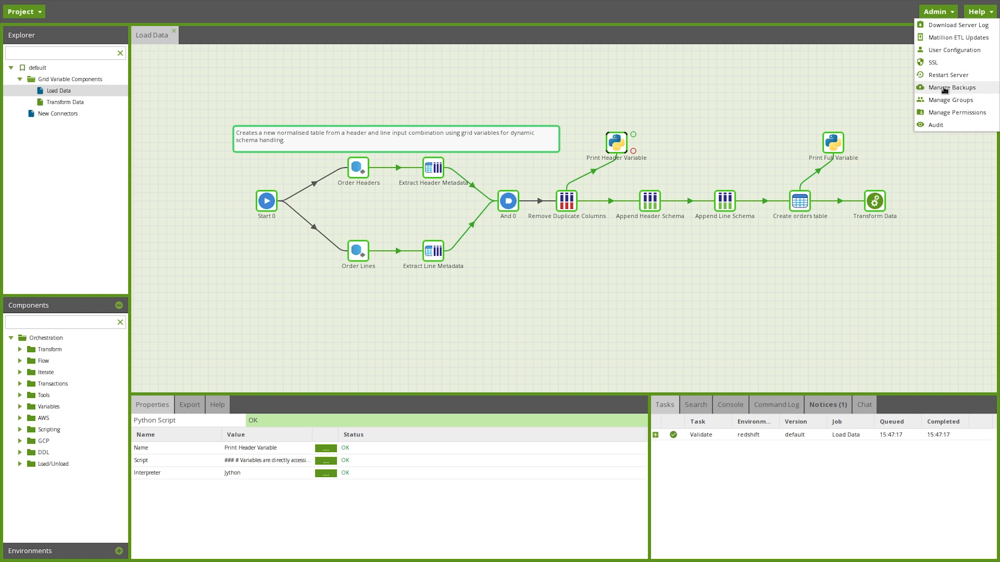
left_click(953, 50)
left_click(360, 180)
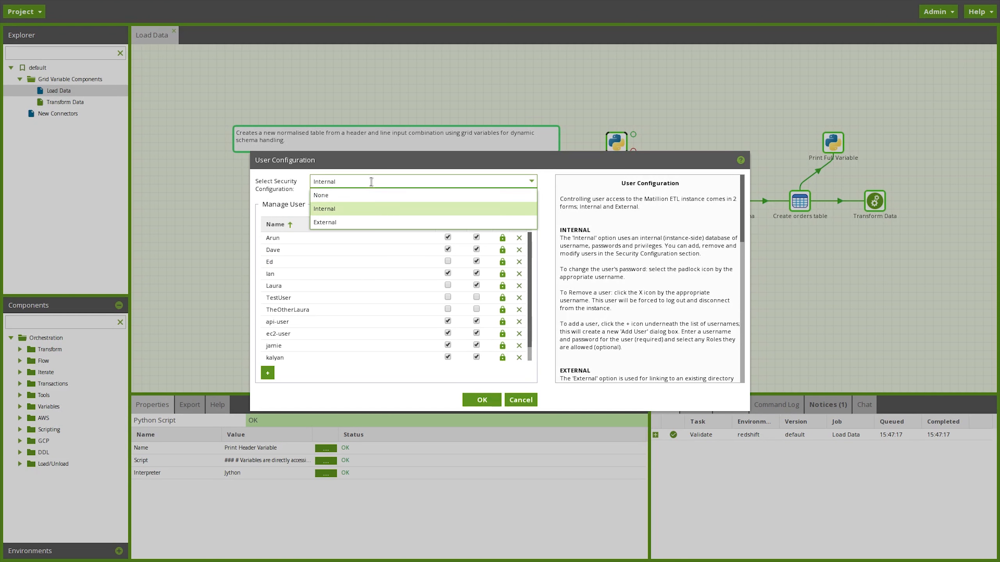
left_click(361, 217)
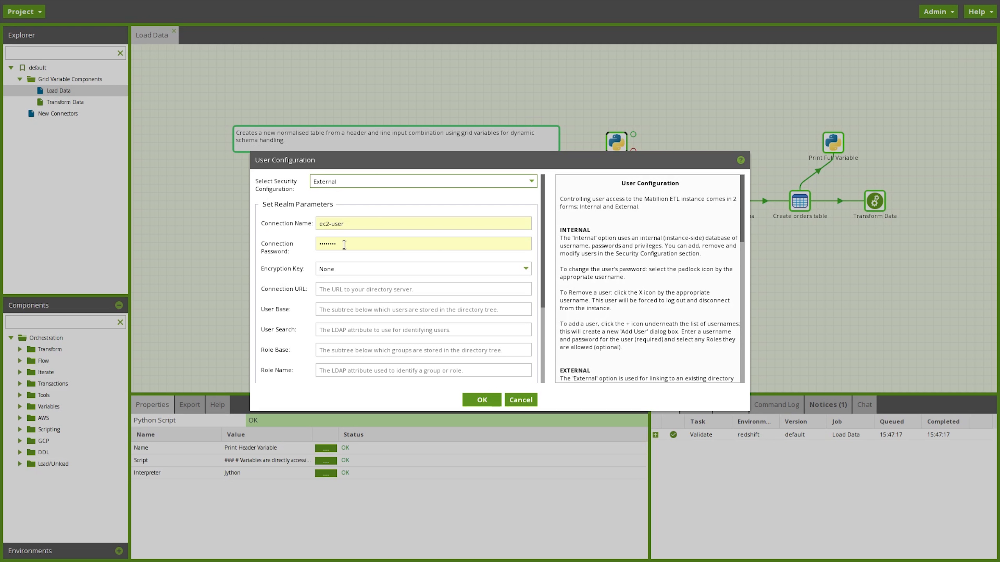
left_click(343, 270)
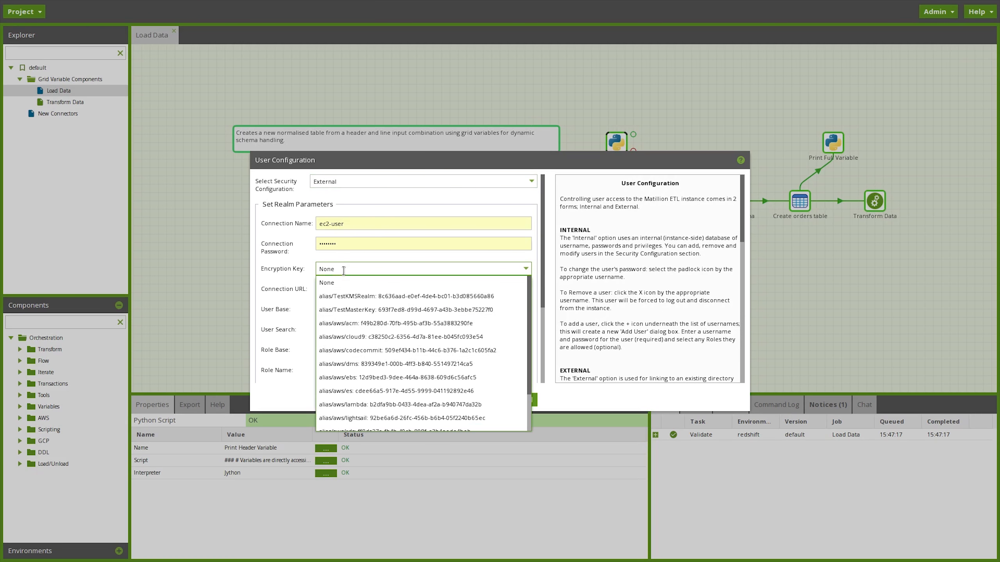